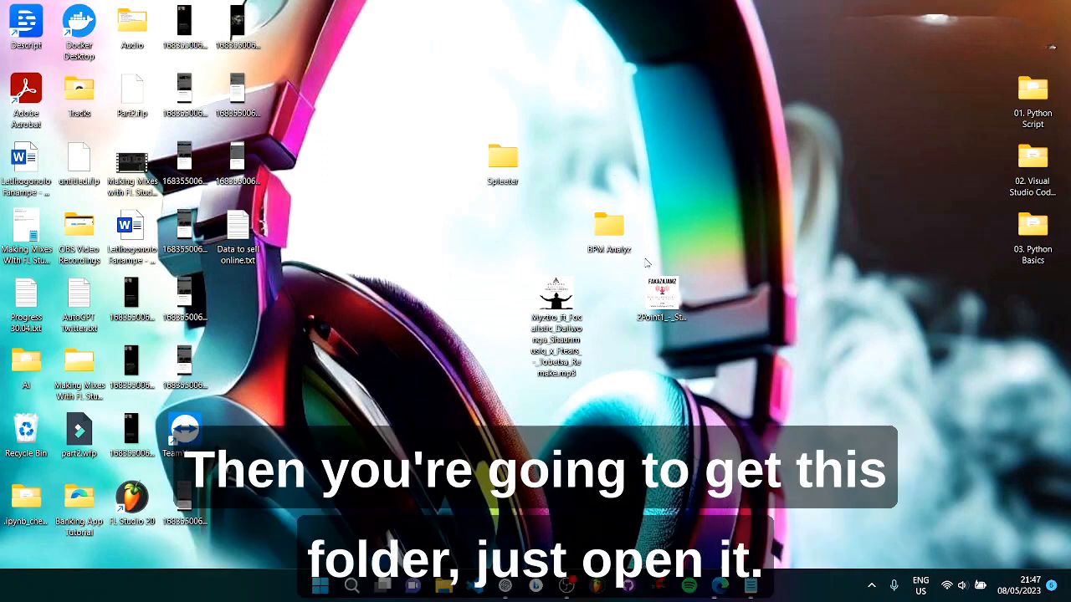
Step: Open the BPM Analyz folder on the desktop and run the bpmanlyz.exe installer
{"action": "double_click", "coordinate": [609, 227]}
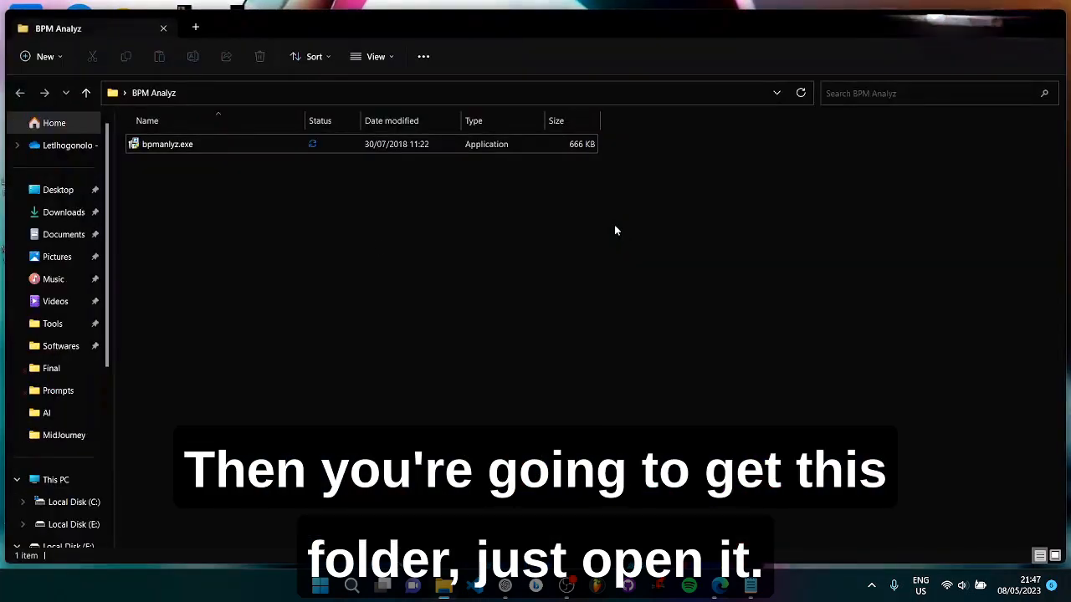
{"action": "left_click", "coordinate": [189, 146]}
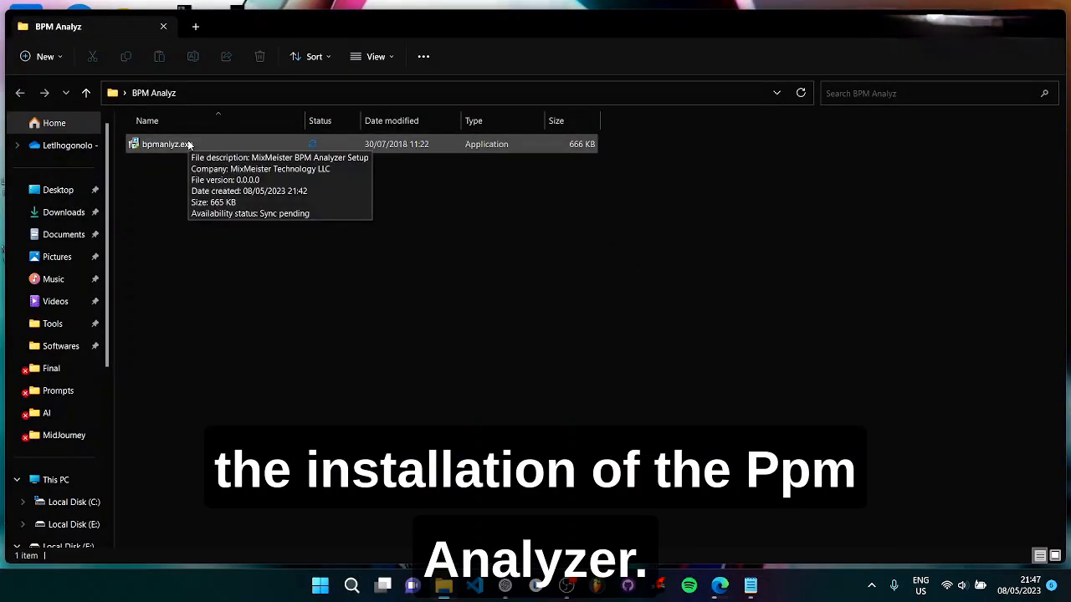
{"action": "left_click", "coordinate": [189, 145]}
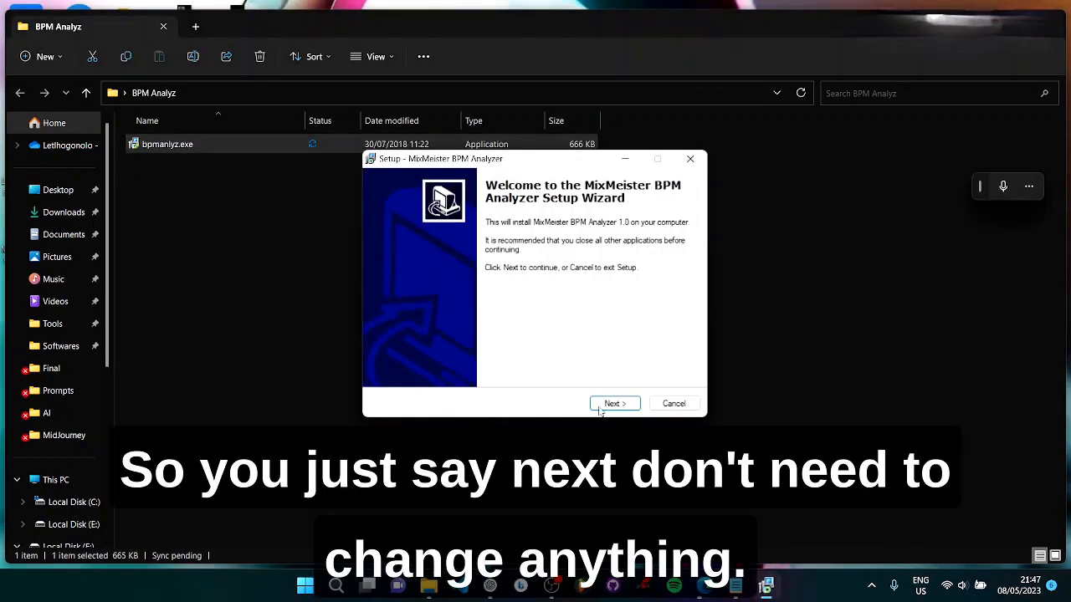
Step: Install MixMeister BPM Analyzer with the license accepted and default settings kept, and launch it on finishing
{"action": "left_click", "coordinate": [612, 404]}
{"action": "left_click", "coordinate": [471, 362]}
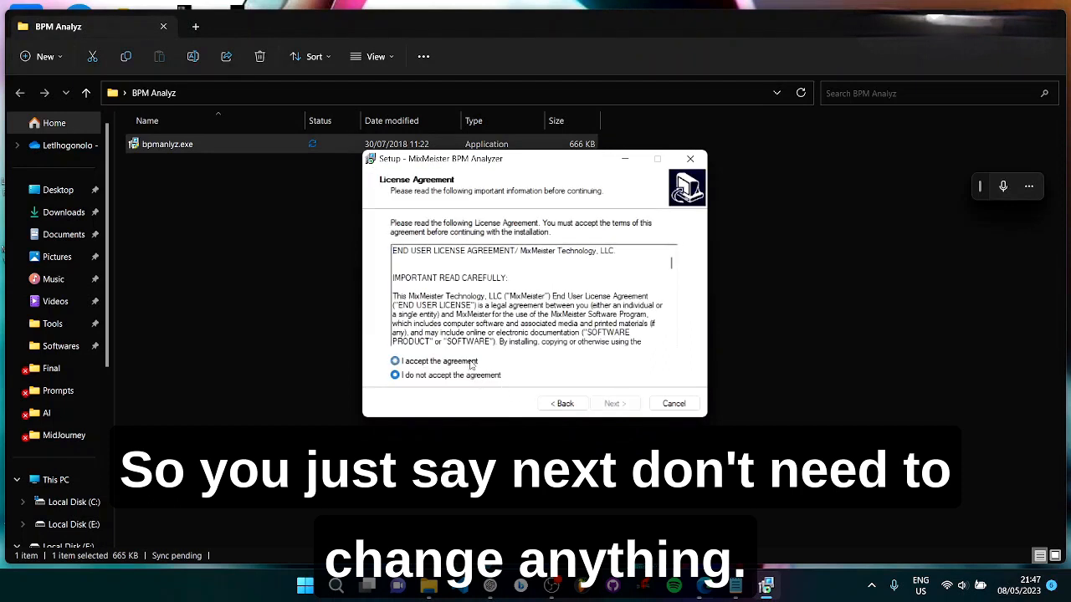
{"action": "left_click", "coordinate": [615, 404]}
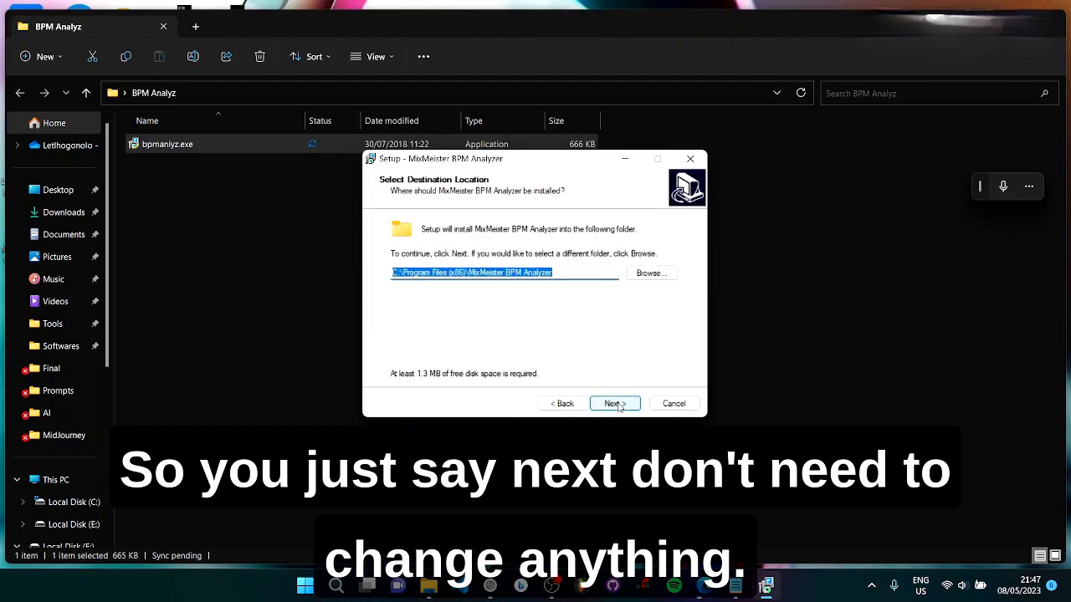
{"action": "left_click", "coordinate": [615, 404]}
{"action": "left_click", "coordinate": [616, 405]}
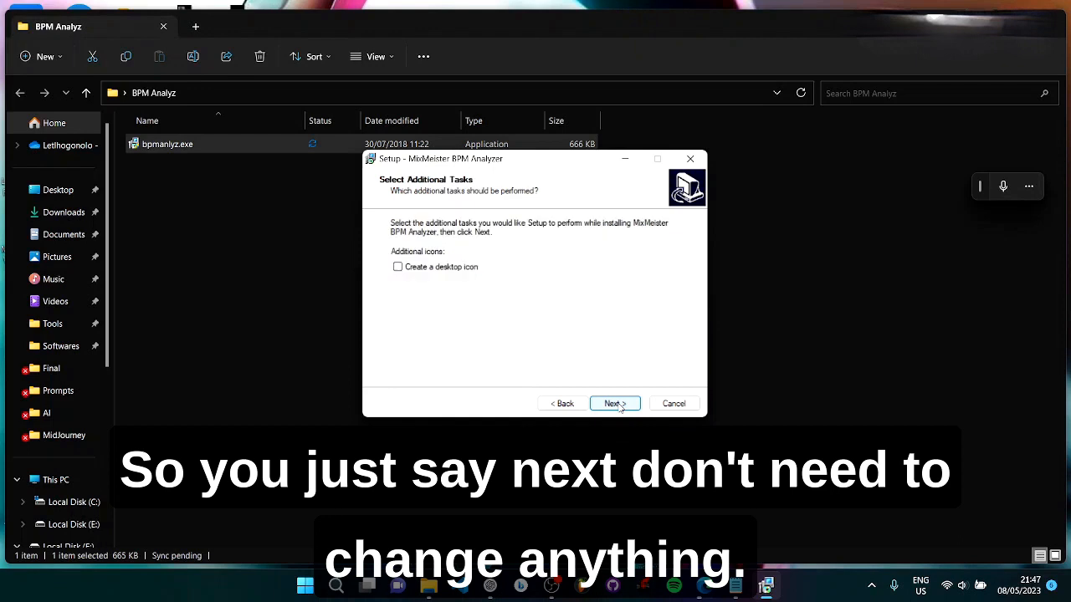
{"action": "left_click", "coordinate": [616, 404]}
{"action": "left_click", "coordinate": [616, 404]}
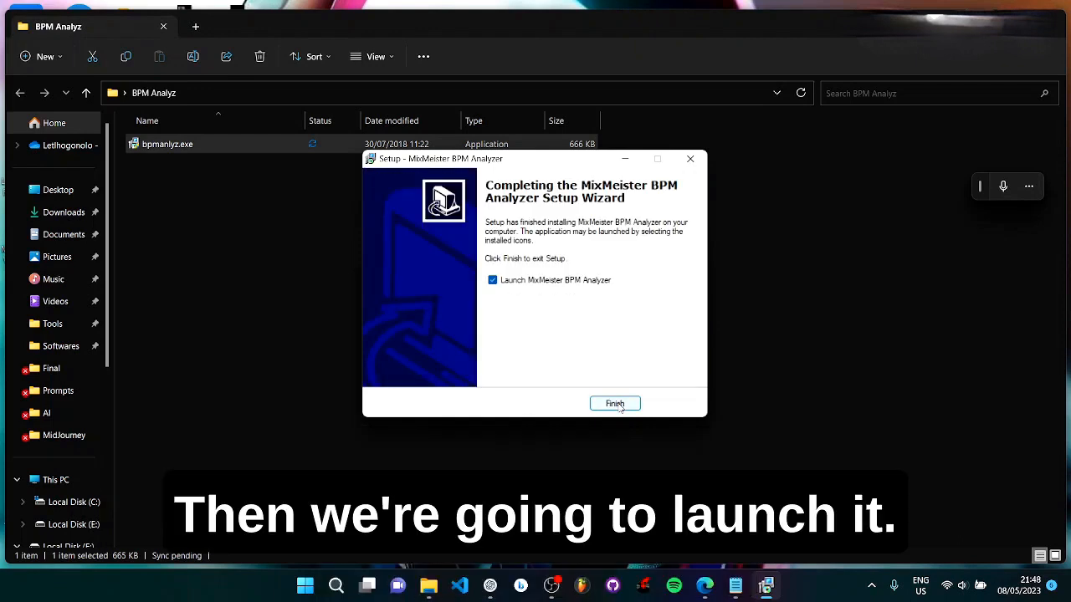
{"action": "left_click", "coordinate": [616, 404]}
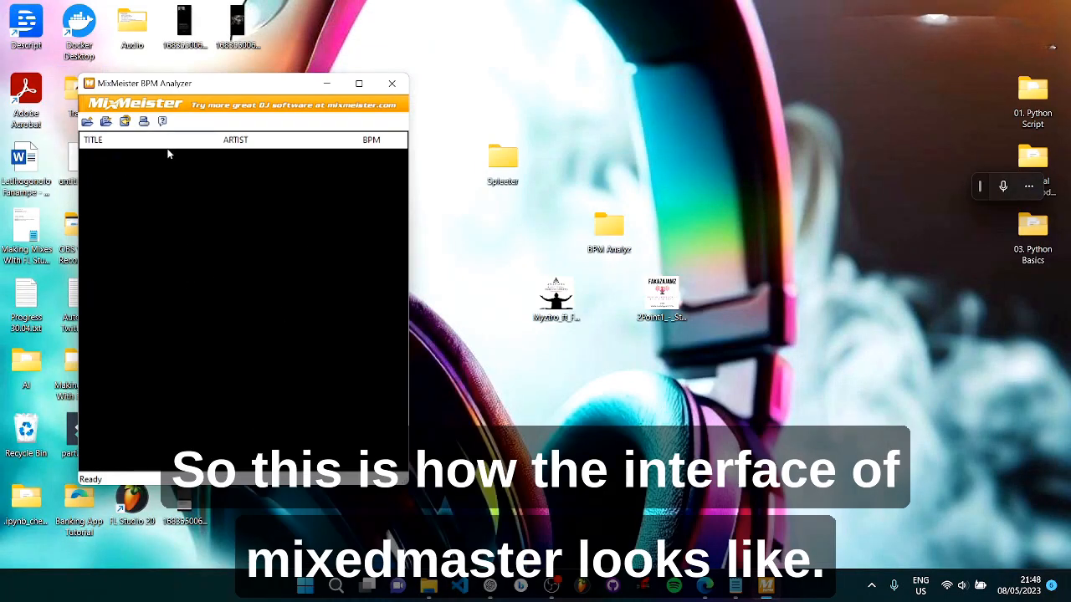
Step: Move the MixMeister BPM Analyzer window clear of the desktop icons and create a new folder on the desktop
{"action": "left_click_drag", "start_coordinate": [244, 83], "coordinate": [318, 84]}
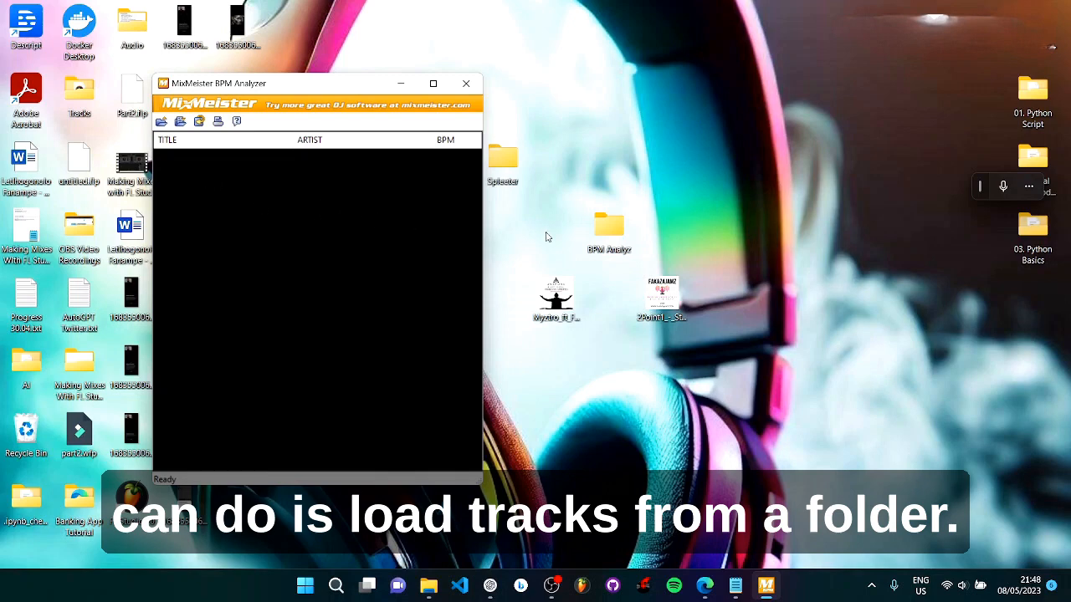
{"action": "right_click", "coordinate": [557, 297]}
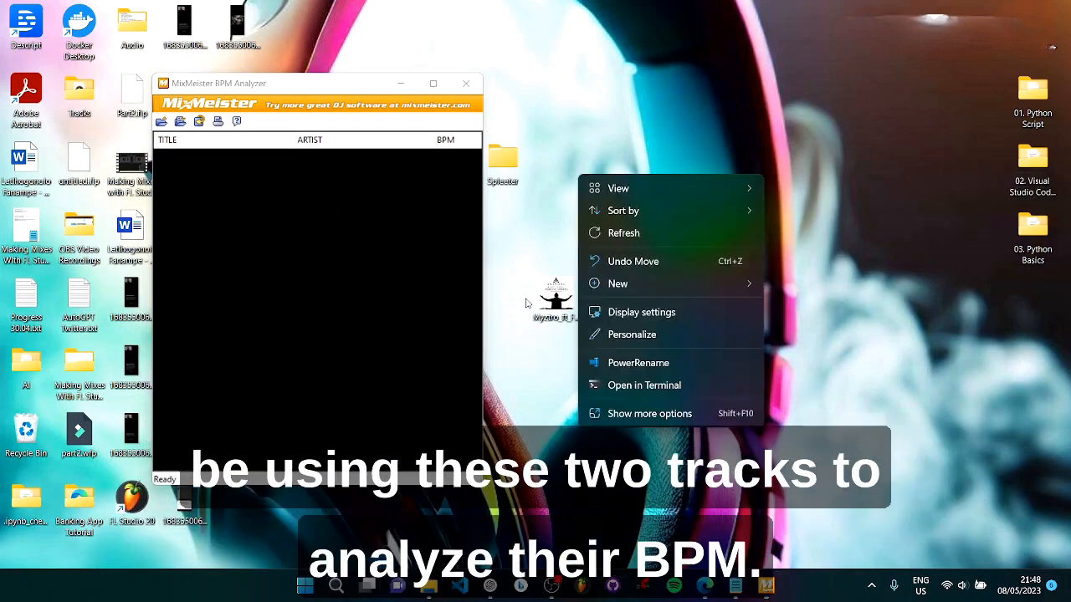
{"action": "mouse_move", "coordinate": [660, 285]}
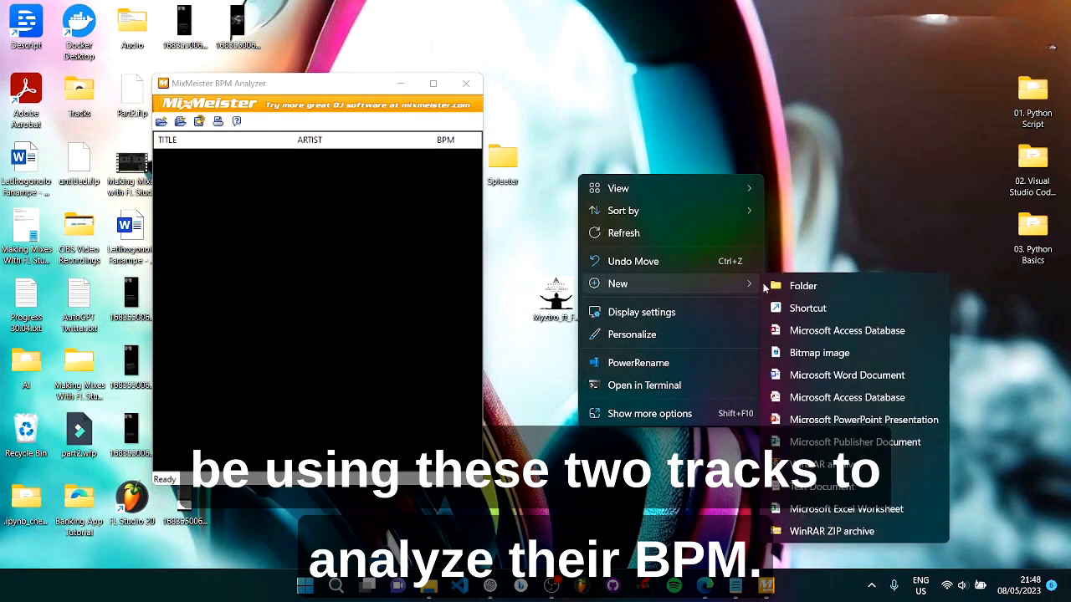
{"action": "left_click", "coordinate": [805, 286]}
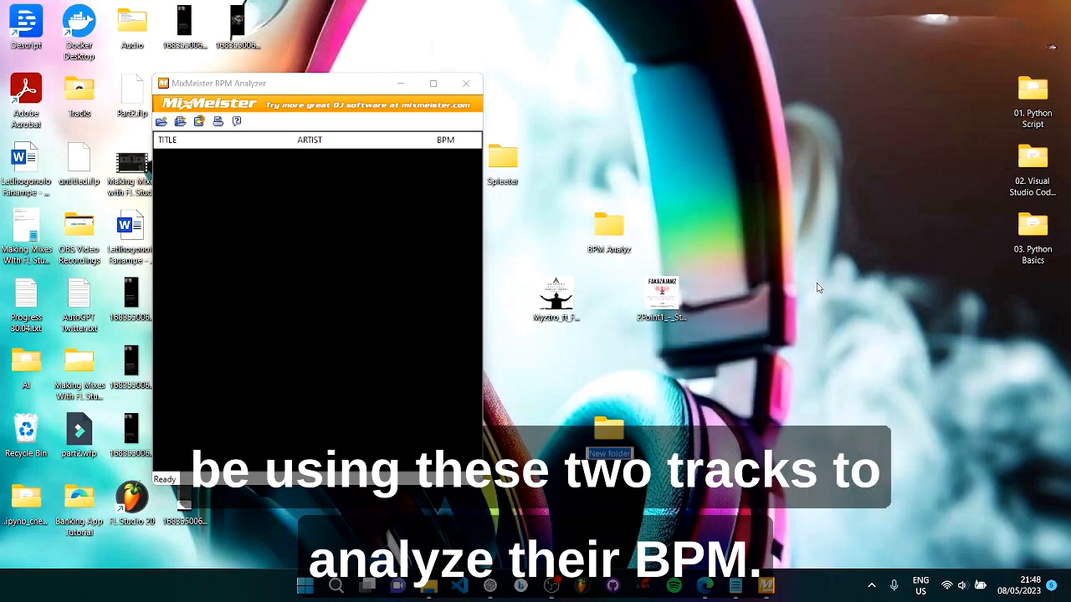
Step: Try to name the new folder Tracks, declining to merge it with the existing folder of that name
{"action": "type", "text": "Tracks"}
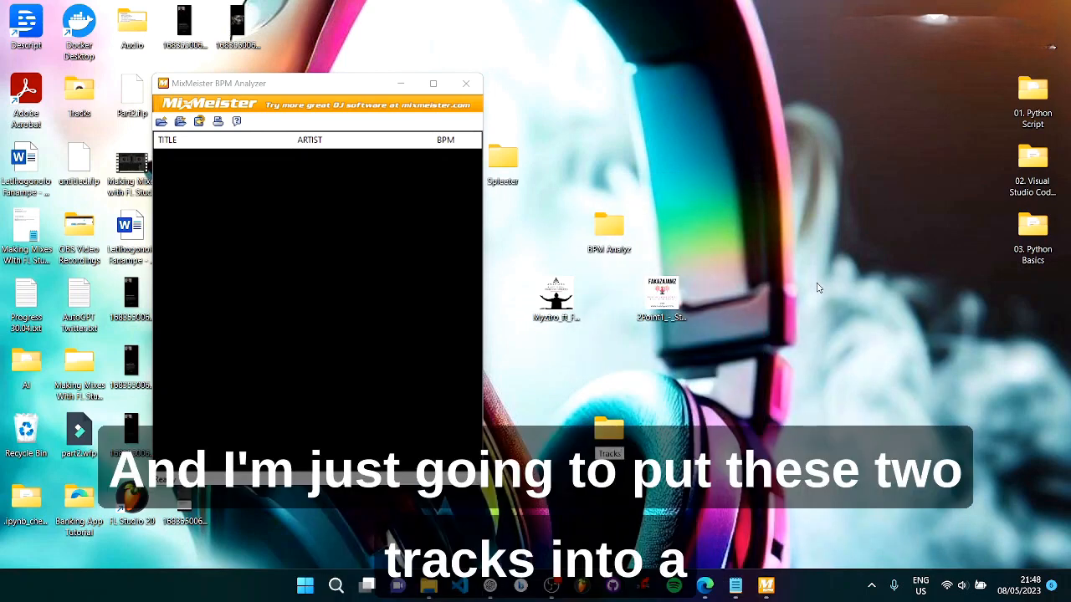
{"action": "key", "text": "Return"}
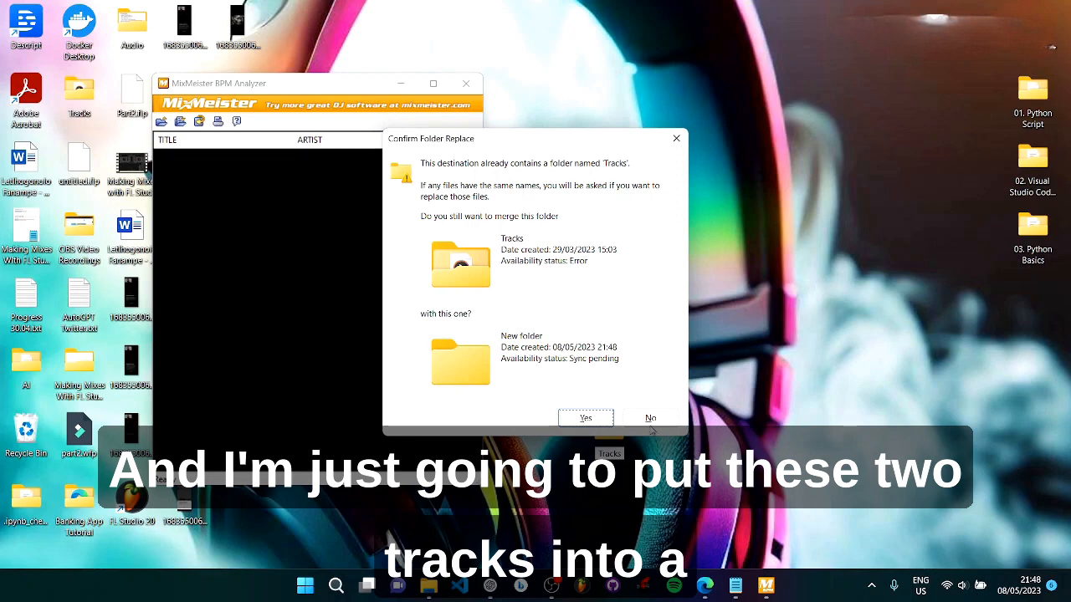
{"action": "left_click", "coordinate": [649, 418]}
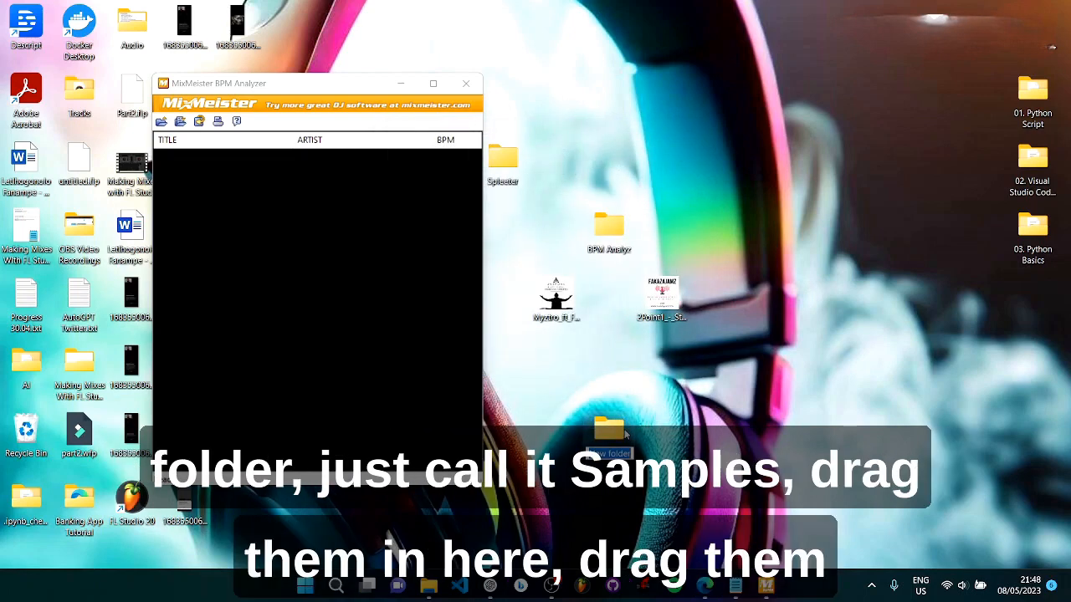
Step: Name the new folder Samples and move the 2Point1 and Myztro tracks from the desktop into it
{"action": "type", "text": "Samples"}
{"action": "key", "text": "Return"}
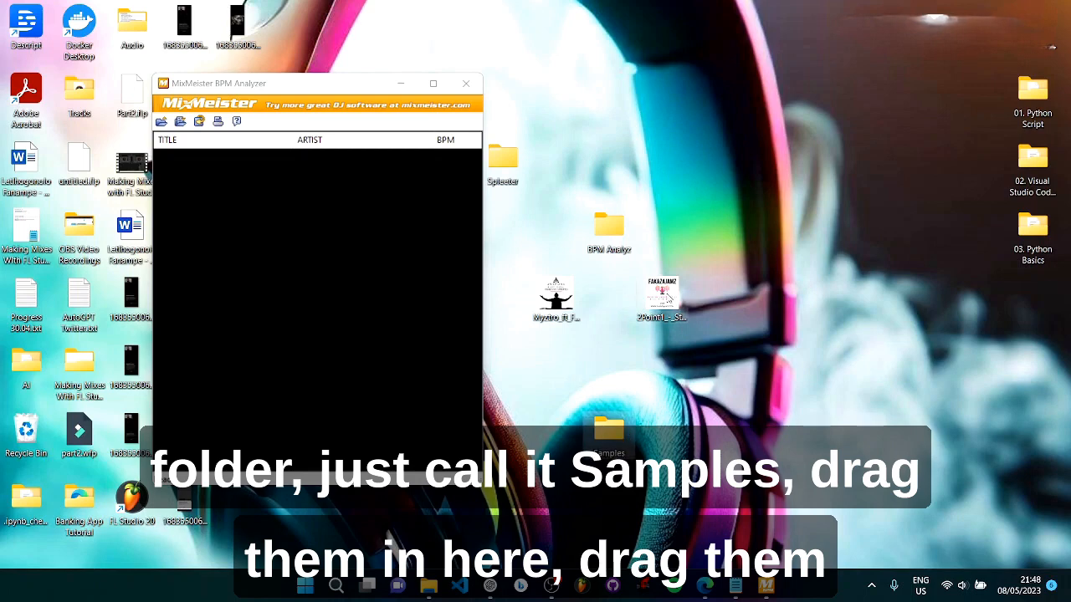
{"action": "left_click_drag", "start_coordinate": [668, 318], "coordinate": [609, 430]}
{"action": "left_click_drag", "start_coordinate": [558, 318], "coordinate": [617, 371]}
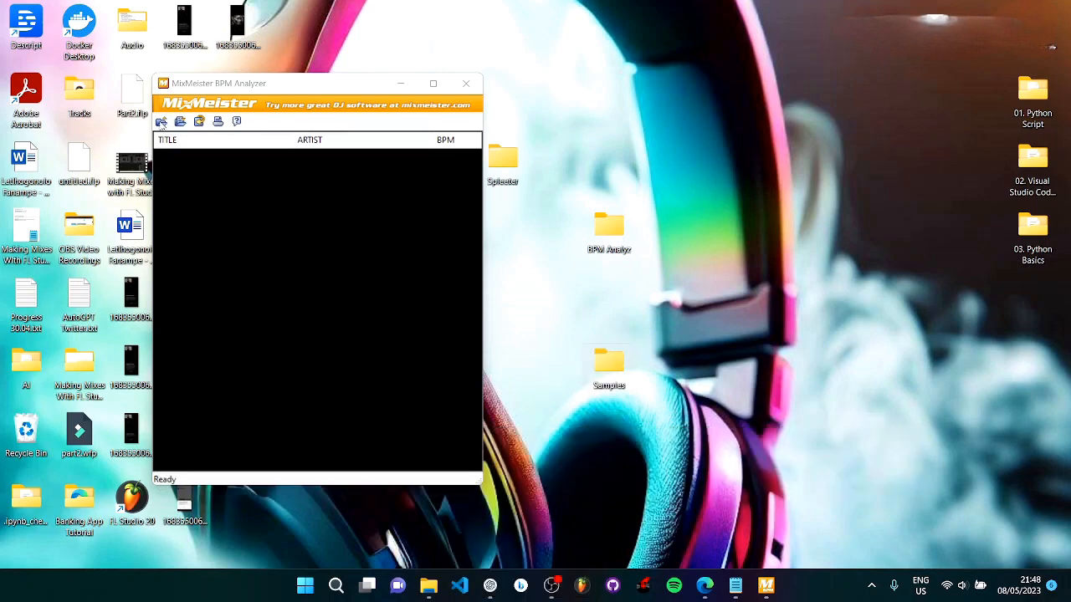
Step: Import the Samples folder from the Desktop into MixMeister BPM Analyzer to analyze its tracks
{"action": "left_click", "coordinate": [161, 122]}
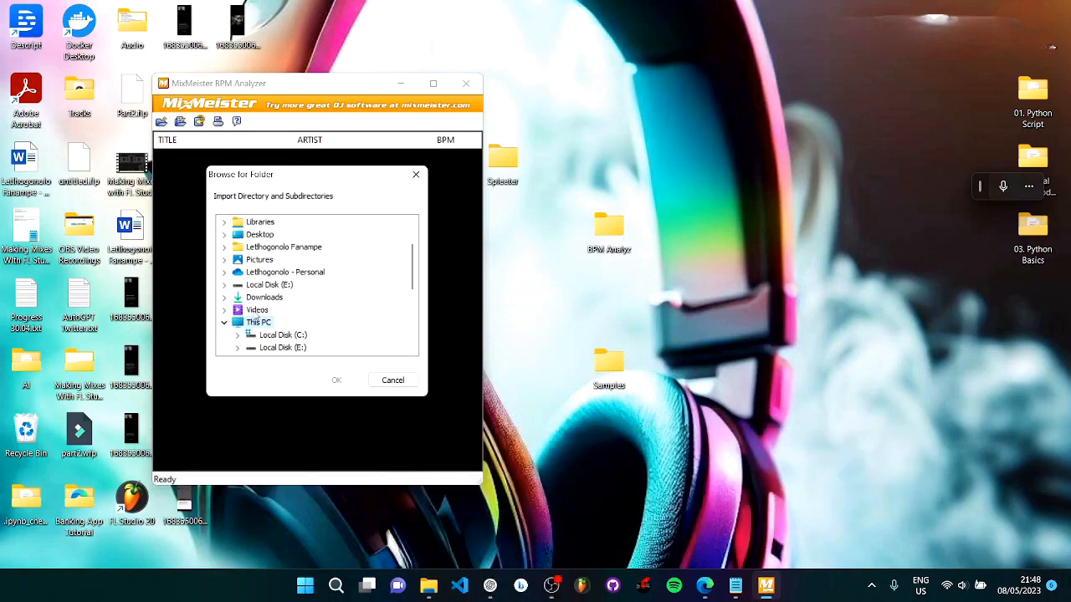
{"action": "left_click", "coordinate": [224, 235]}
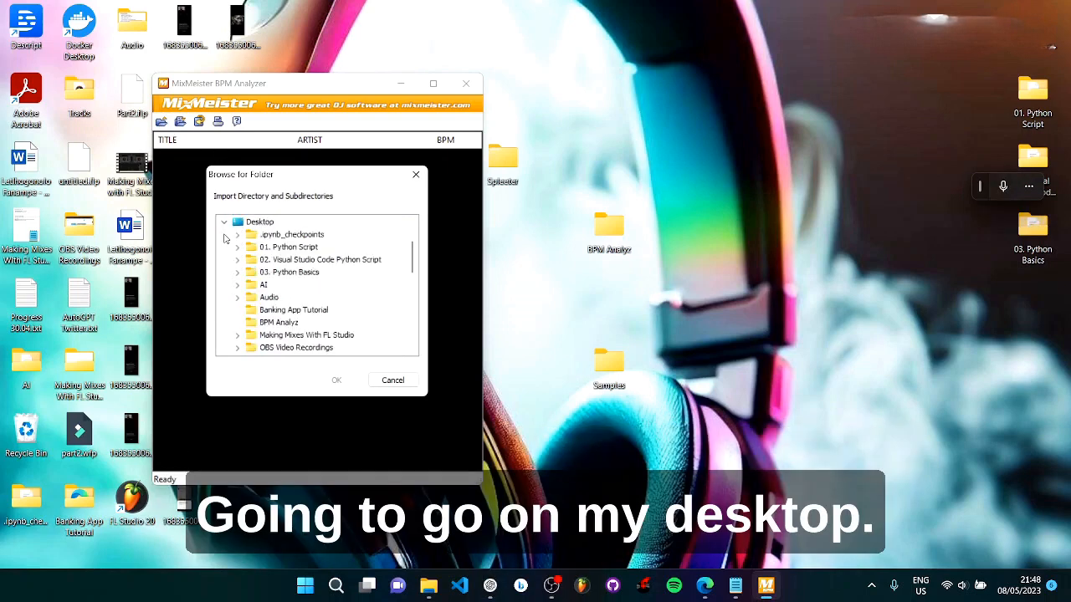
{"action": "scroll", "coordinate": [281, 262], "scroll_direction": "down", "scroll_amount": 1}
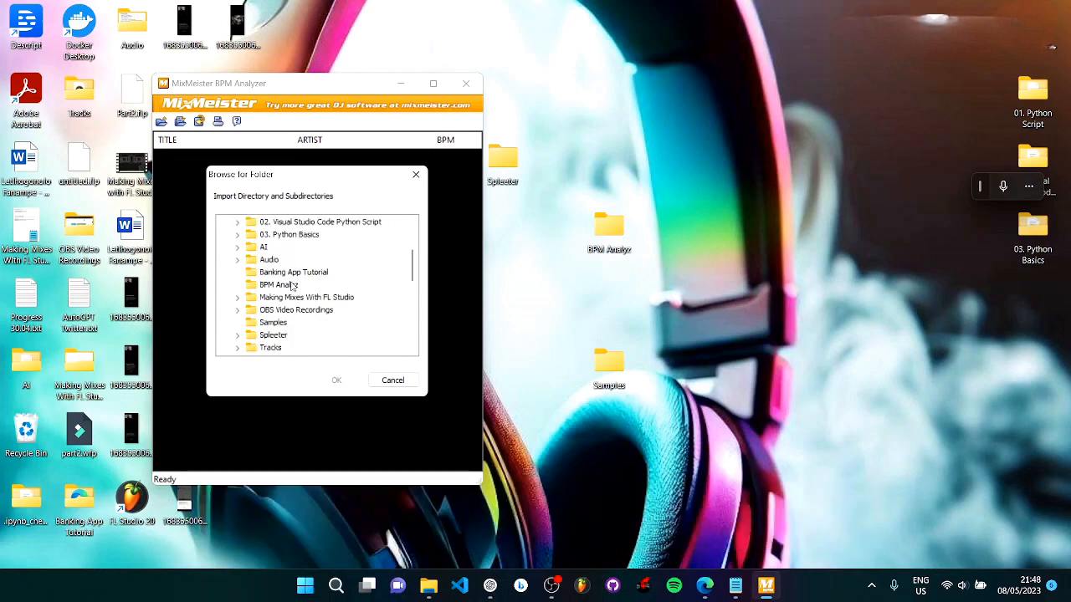
{"action": "scroll", "coordinate": [293, 286], "scroll_direction": "down", "scroll_amount": 2}
{"action": "left_click", "coordinate": [272, 248]}
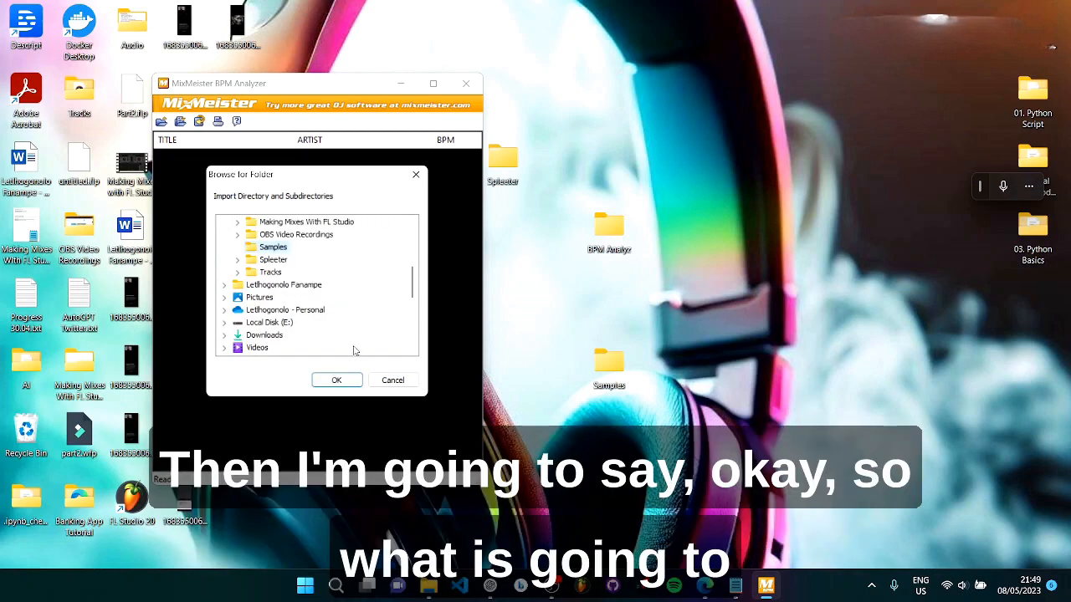
{"action": "left_click", "coordinate": [338, 381]}
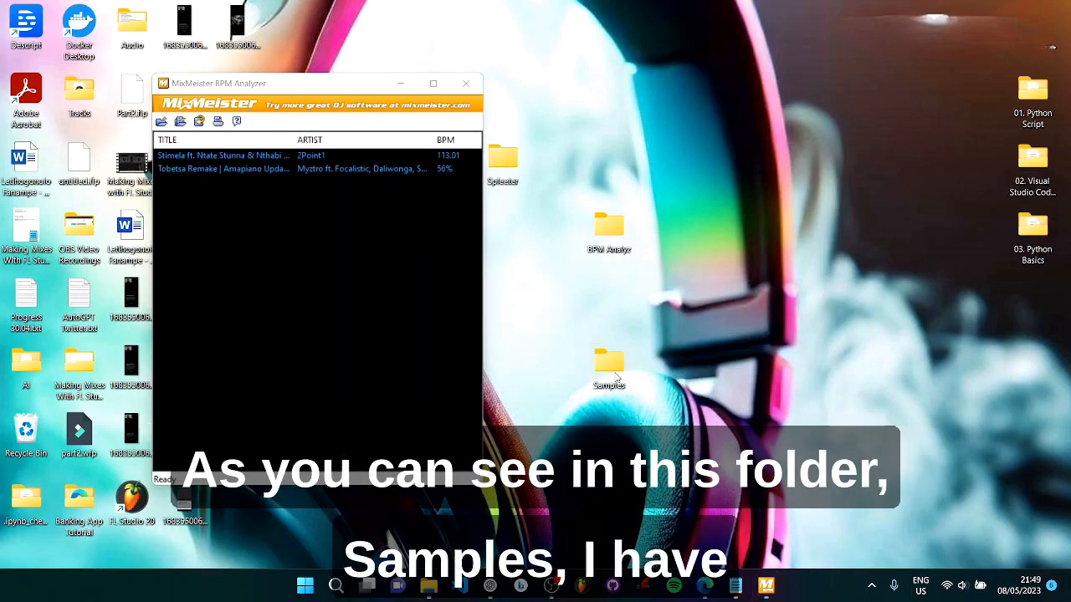
Step: View the tracks in the Samples folder and check their BPM values in MixMeister BPM Analyzer
{"action": "double_click", "coordinate": [616, 376]}
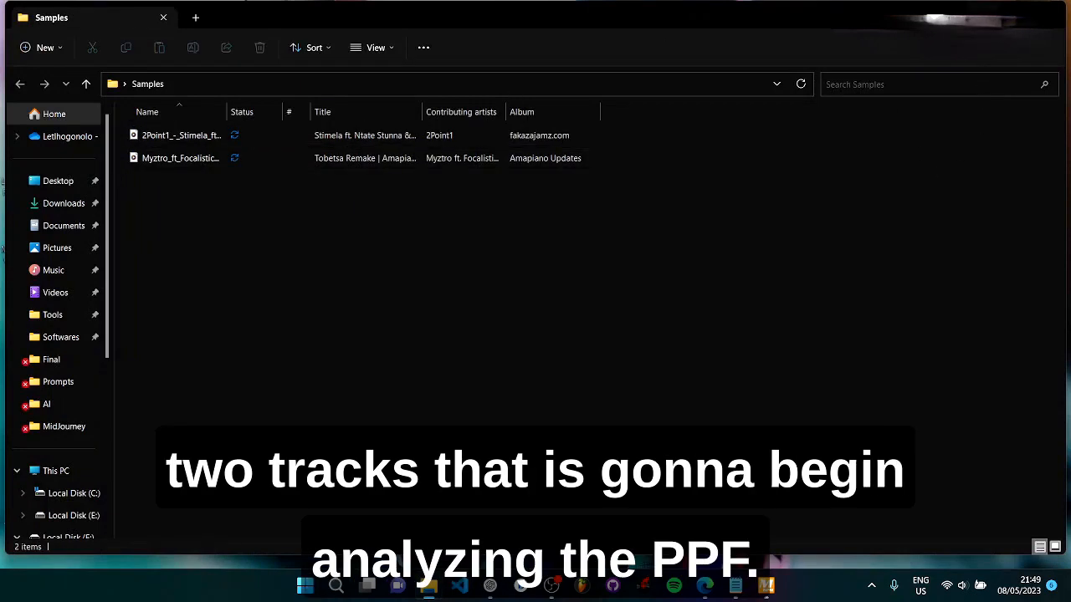
{"action": "left_click", "coordinate": [984, 16]}
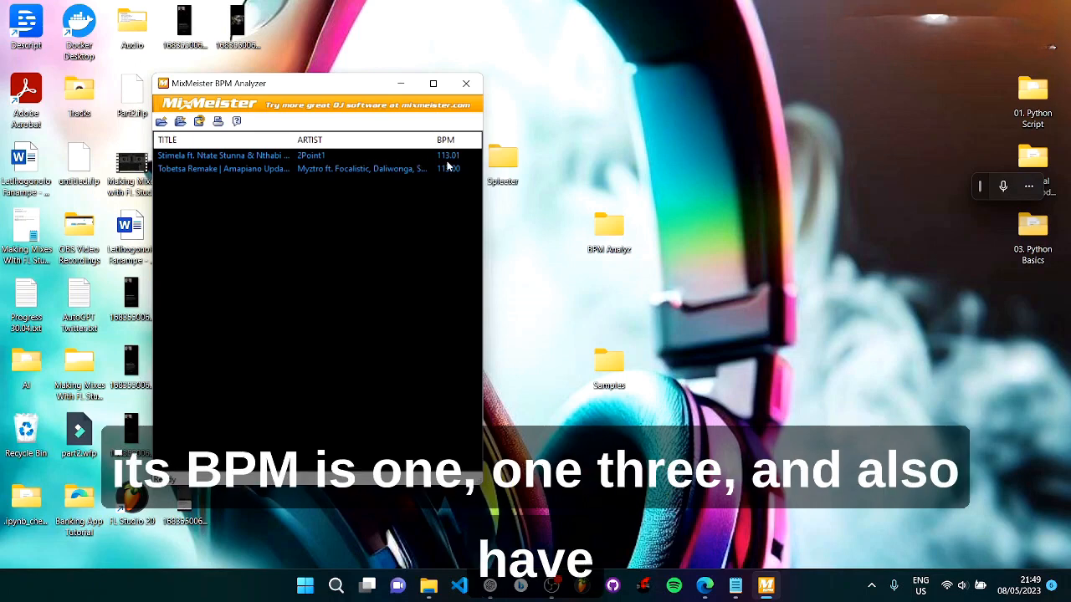
{"action": "left_click", "coordinate": [225, 168]}
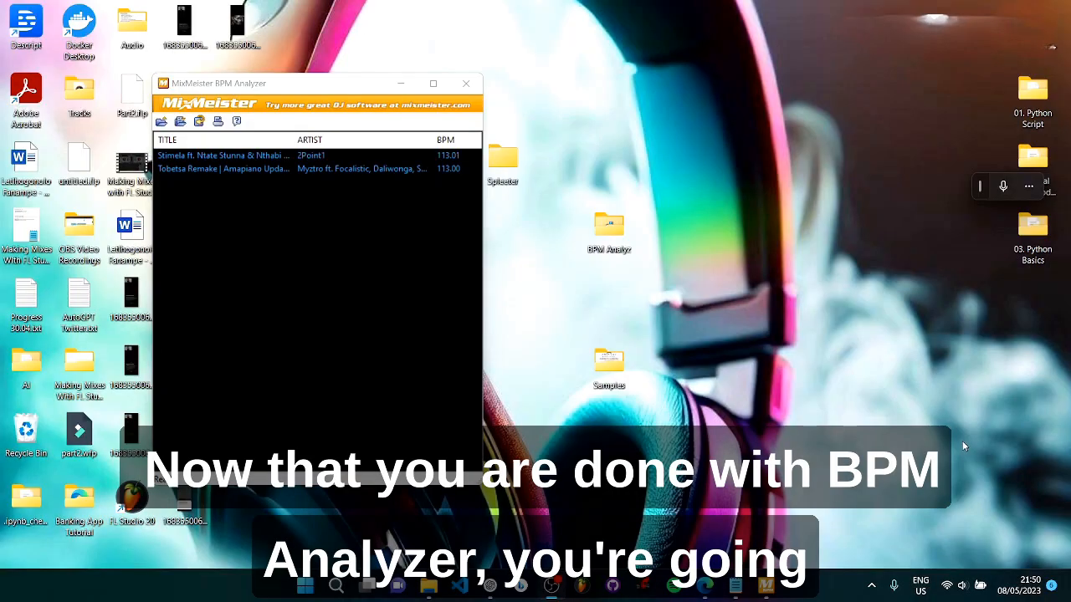
{"action": "left_click", "coordinate": [957, 12]}
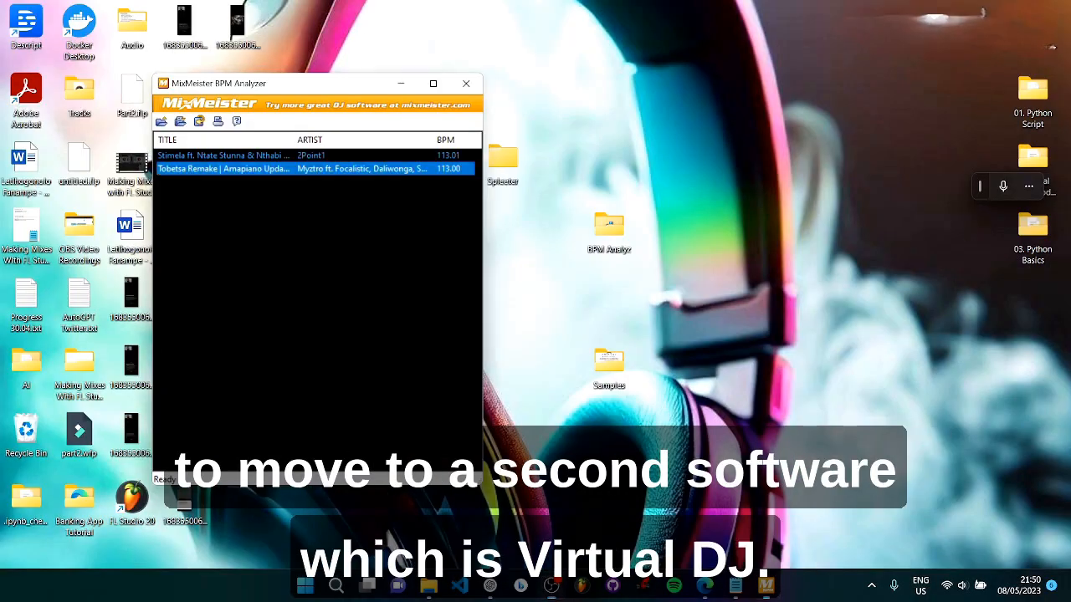
Step: Launch VirtualDJ and close MixMeister BPM Analyzer
{"action": "left_click", "coordinate": [644, 592]}
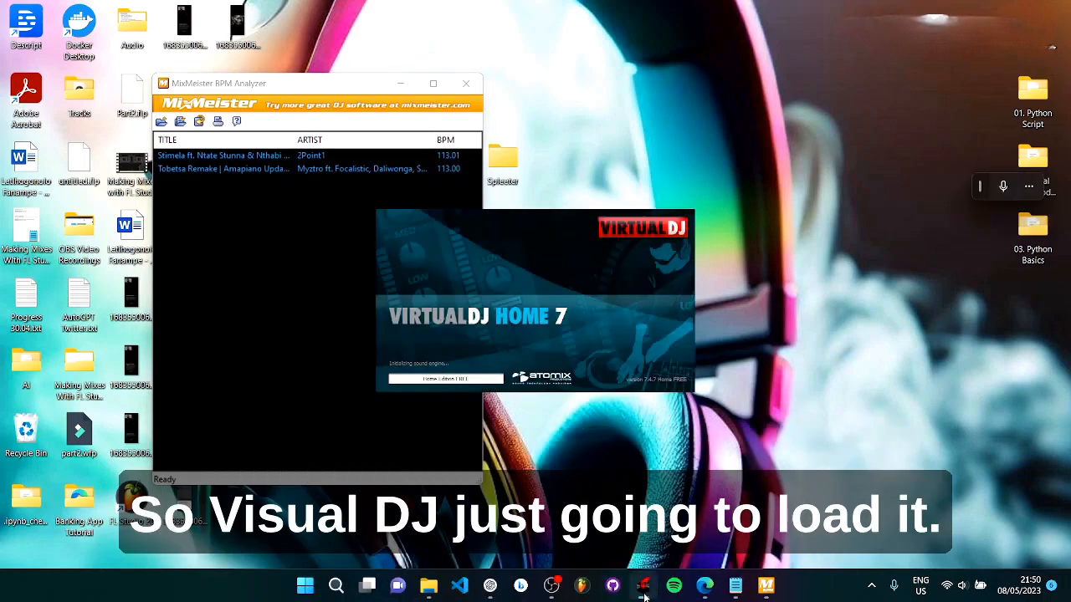
{"action": "left_click", "coordinate": [466, 83]}
{"action": "left_click", "coordinate": [588, 382]}
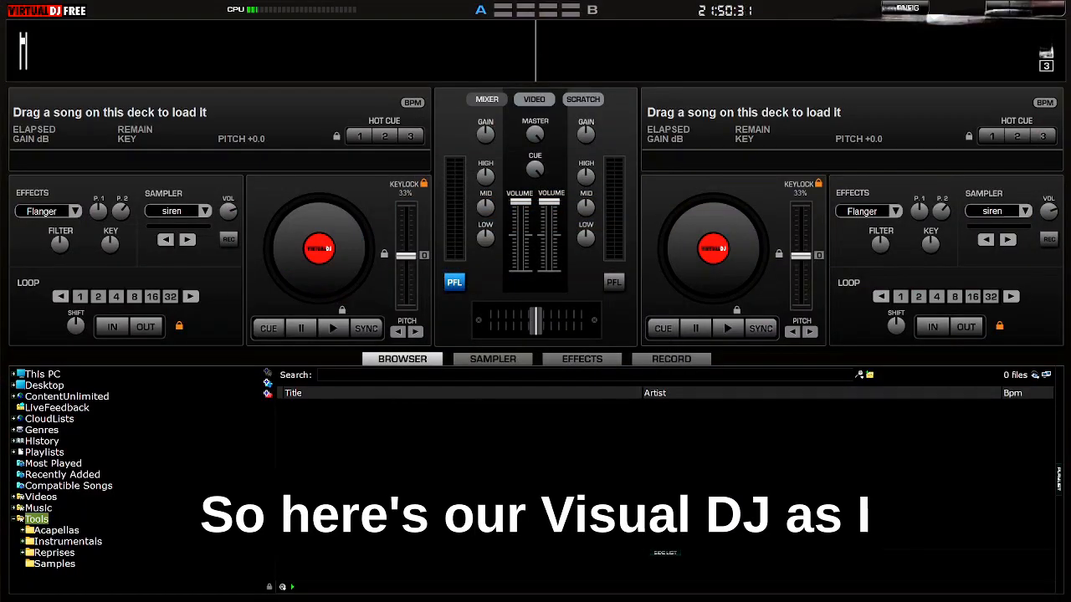
Step: Load the two tracks from the Samples folder onto the two VirtualDJ decks to read their BPM
{"action": "left_click", "coordinate": [1005, 9]}
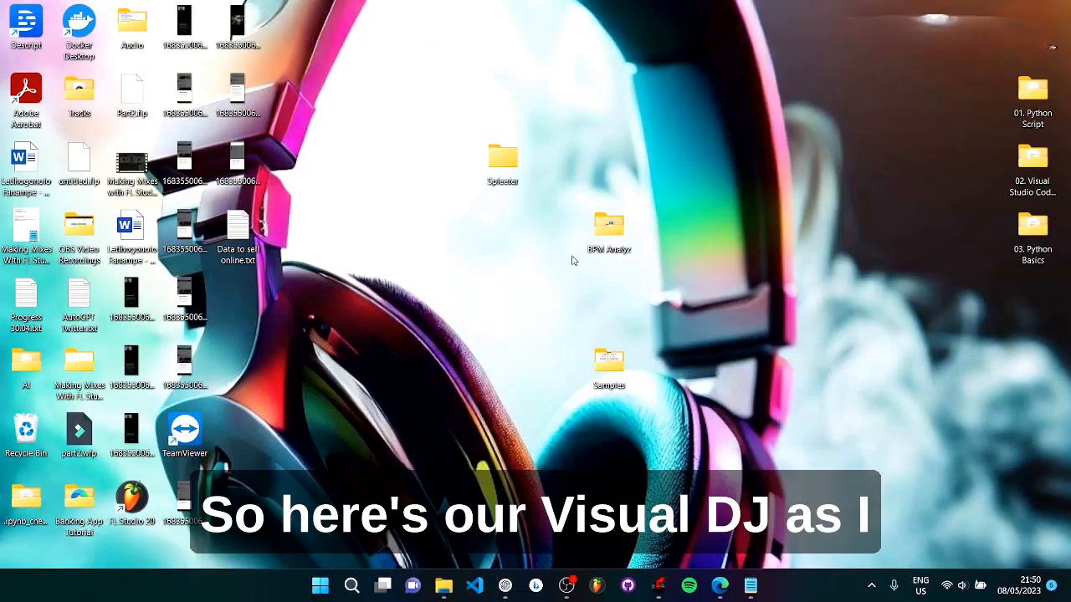
{"action": "double_click", "coordinate": [620, 376]}
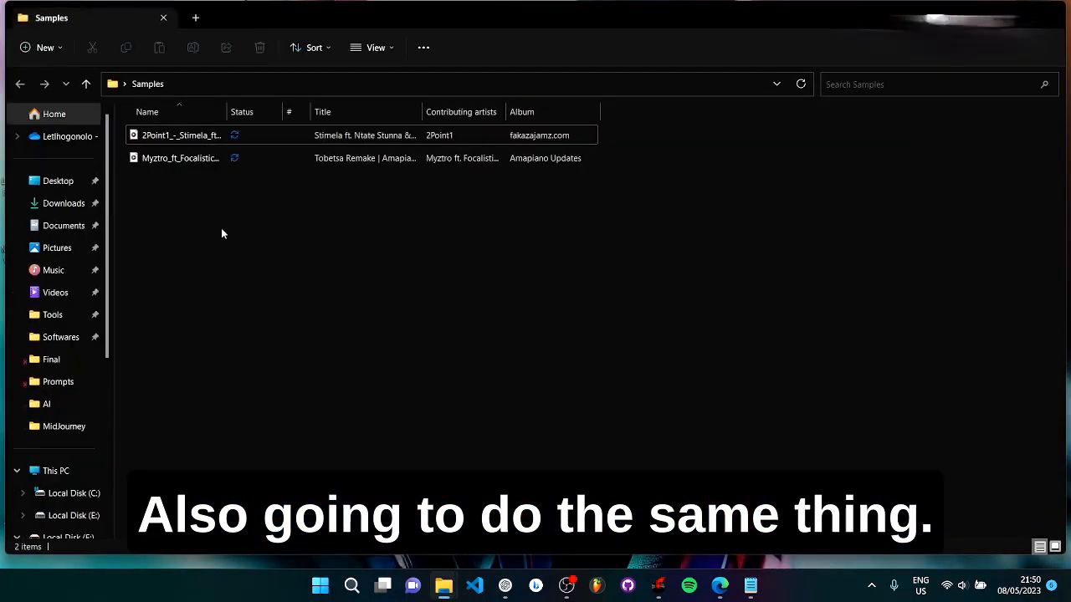
{"action": "left_click_drag", "start_coordinate": [223, 228], "coordinate": [440, 300]}
{"action": "key", "text": "alt+Tab"}
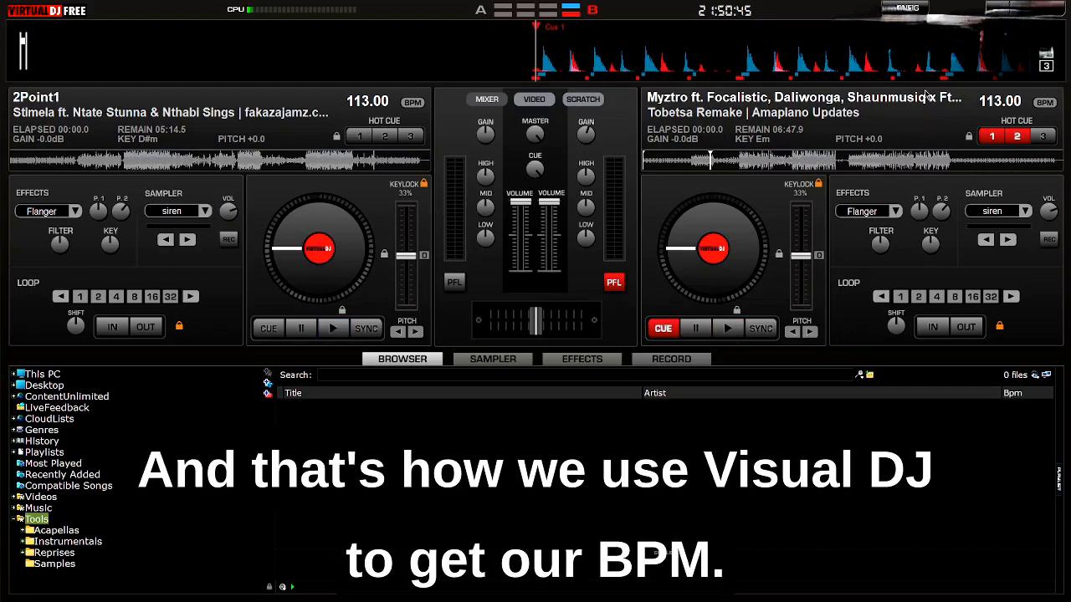
Step: Leave VirtualDJ and the Samples window, launch FL Studio, and return to the desktop with FL Studio kept running
{"action": "key", "text": "alt+Tab"}
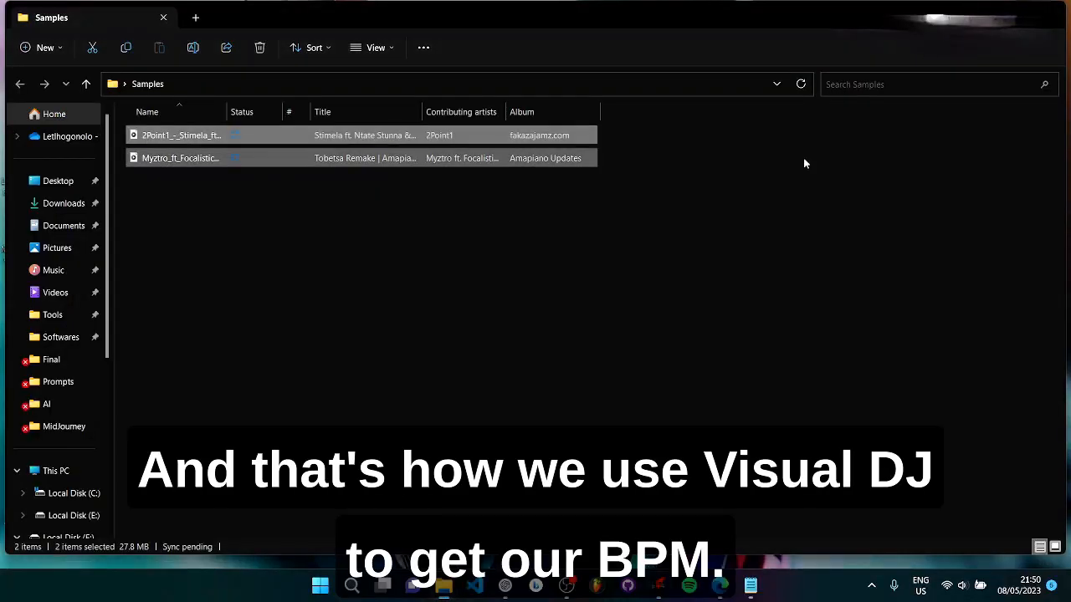
{"action": "left_click", "coordinate": [567, 590]}
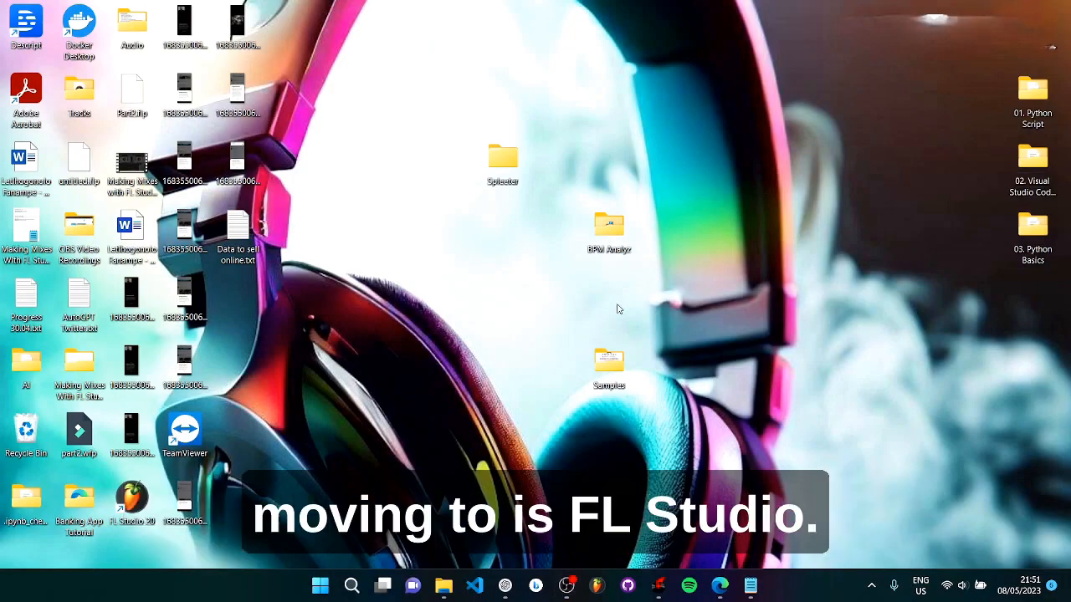
{"action": "left_click", "coordinate": [596, 585]}
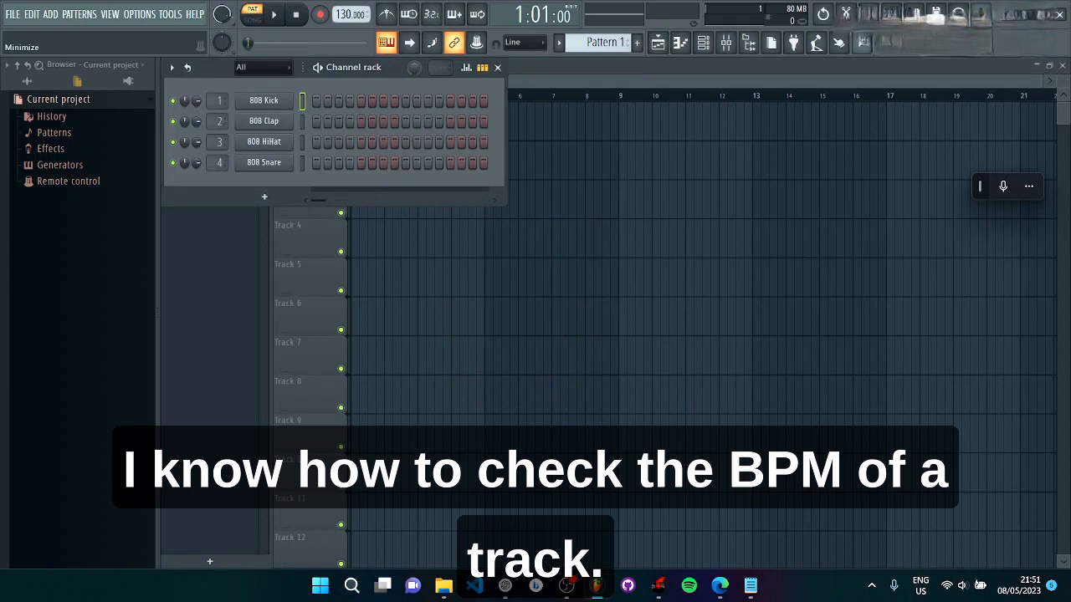
{"action": "left_click", "coordinate": [1028, 15]}
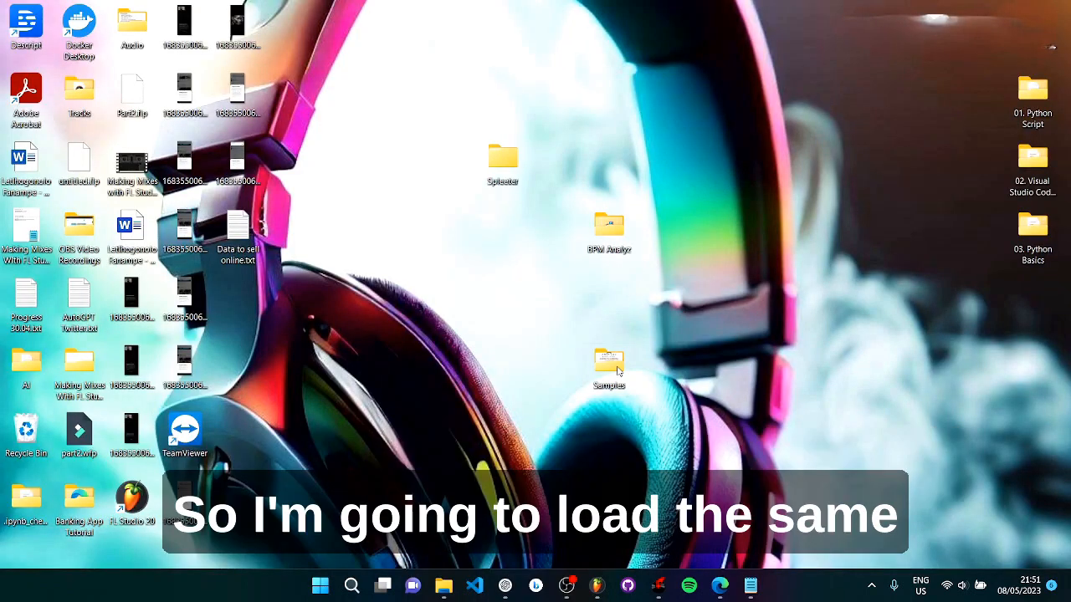
Step: Add the two tracks from the Samples folder to the FL Studio playlist, starting at bar 4 on Track 1 and Track 3
{"action": "double_click", "coordinate": [619, 361]}
{"action": "left_click_drag", "start_coordinate": [191, 249], "coordinate": [158, 136]}
{"action": "key", "text": "alt+Tab"}
{"action": "left_click_drag", "start_coordinate": [586, 316], "coordinate": [571, 175]}
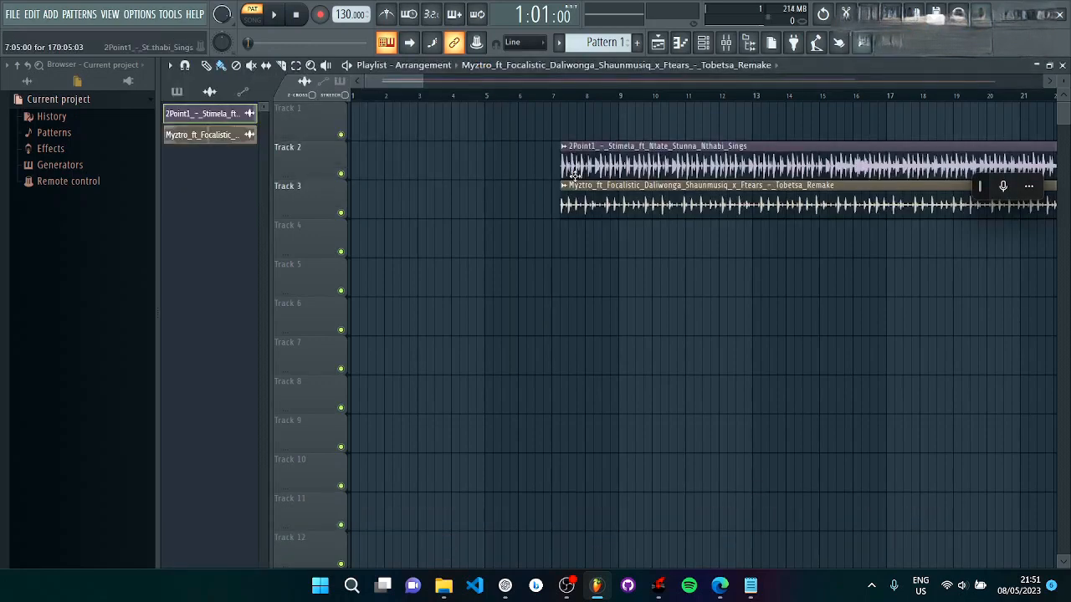
{"action": "left_click_drag", "start_coordinate": [614, 165], "coordinate": [505, 126]}
{"action": "left_click_drag", "start_coordinate": [588, 201], "coordinate": [480, 202]}
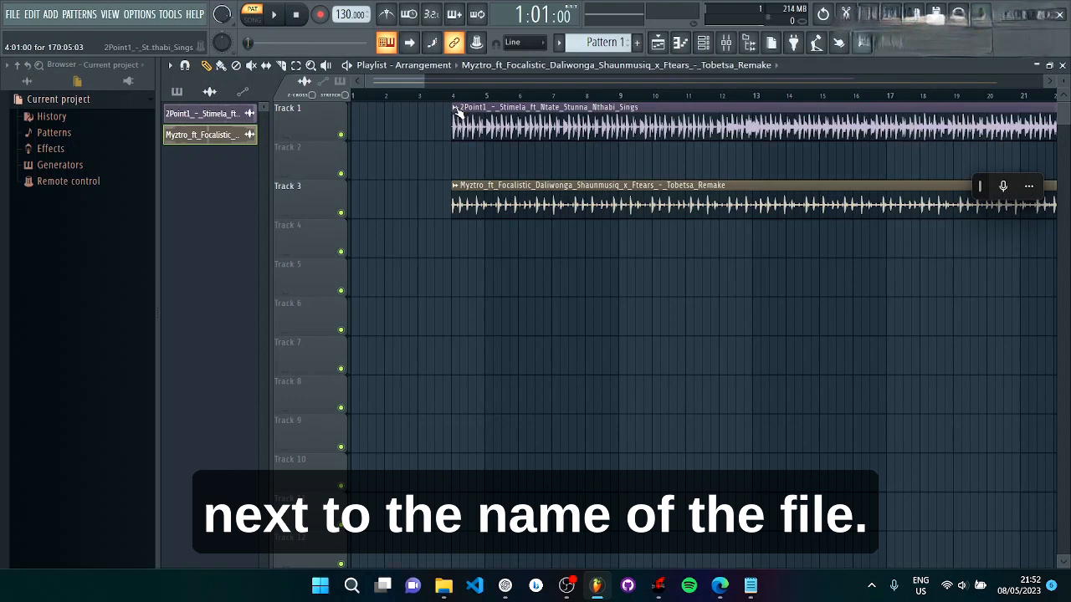
Step: Autodetect the Track 1 sample's tempo in Edison with detection for songs with constant tempo, accept the sample properties and close Edison
{"action": "left_click", "coordinate": [455, 108]}
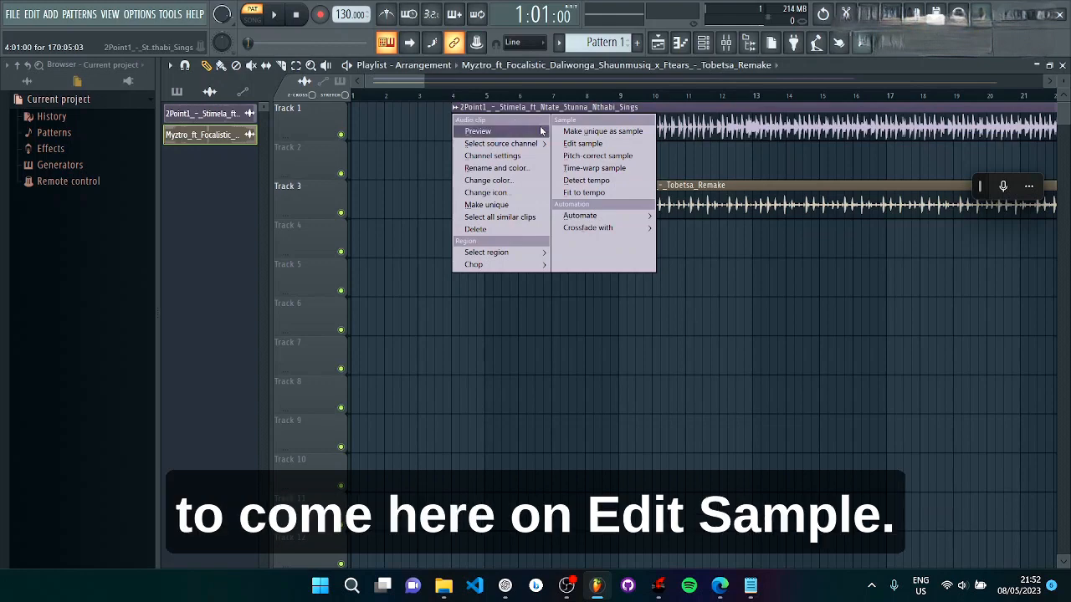
{"action": "left_click", "coordinate": [581, 144]}
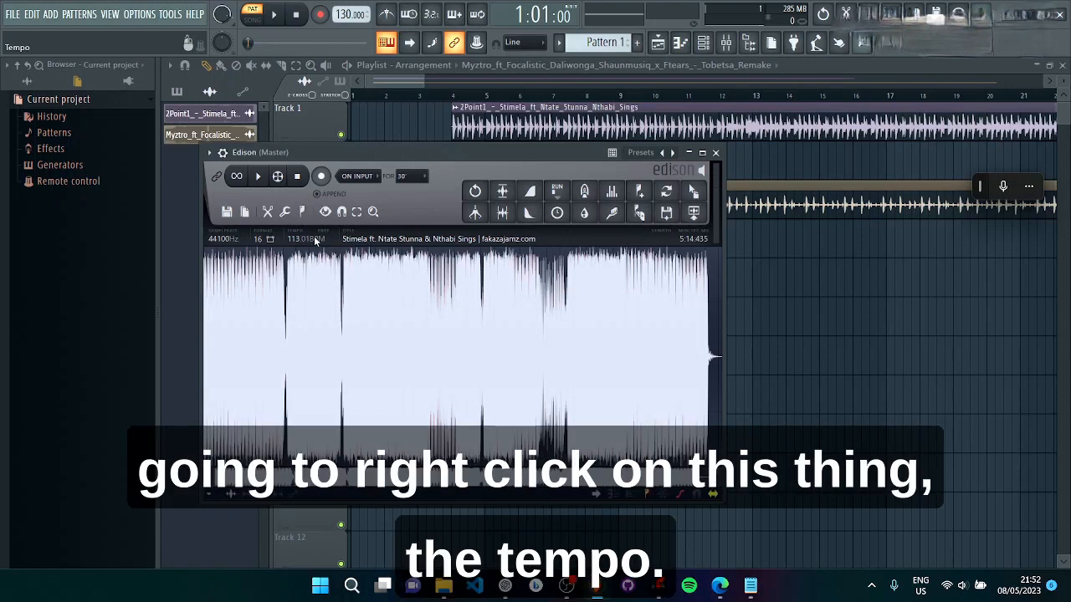
{"action": "right_click", "coordinate": [316, 241]}
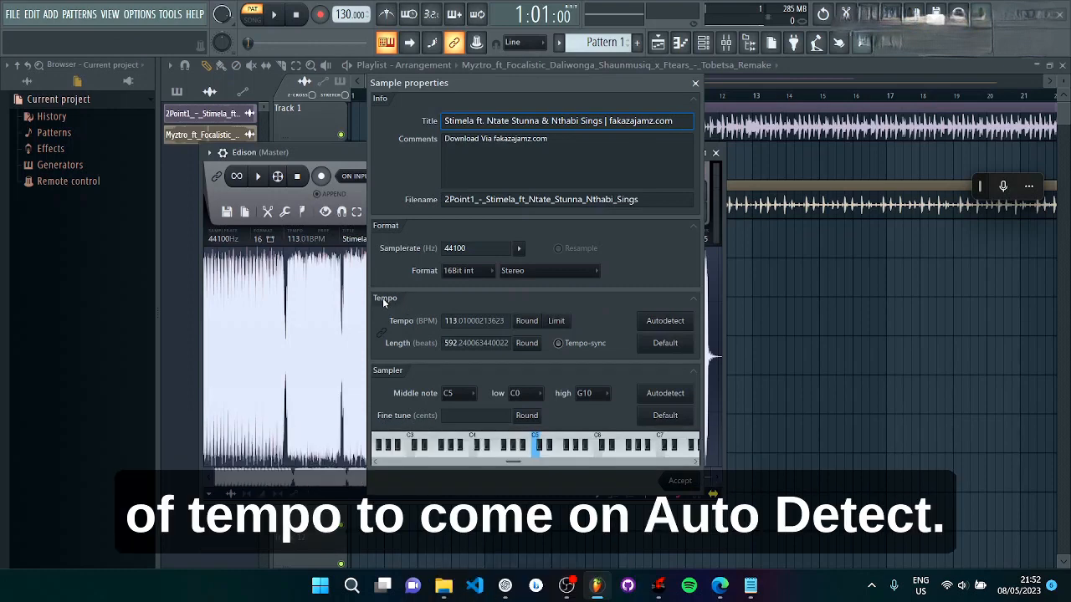
{"action": "left_click", "coordinate": [681, 326]}
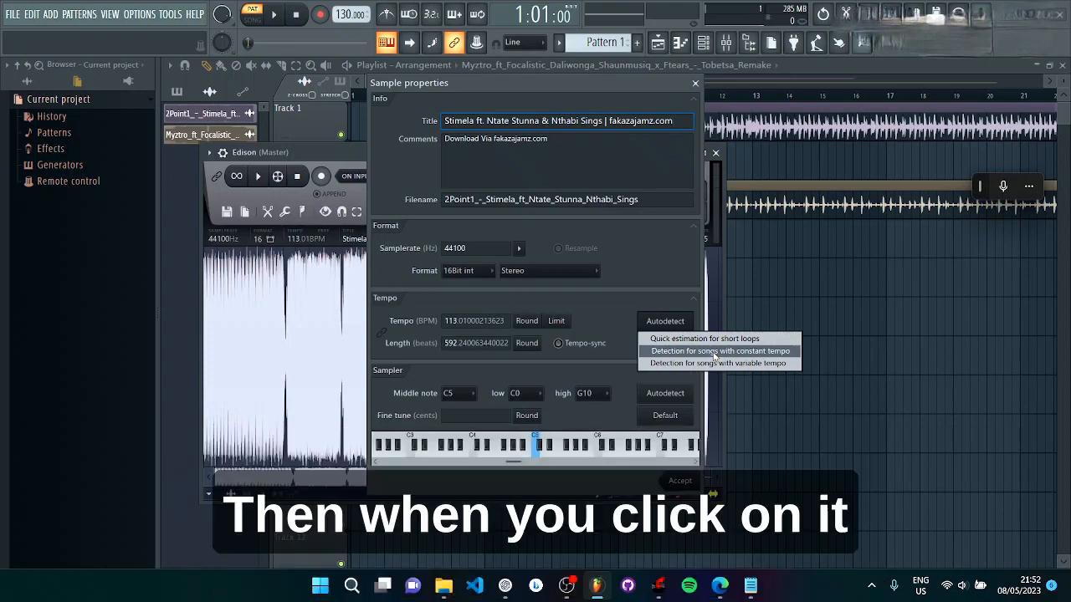
{"action": "left_click", "coordinate": [714, 355]}
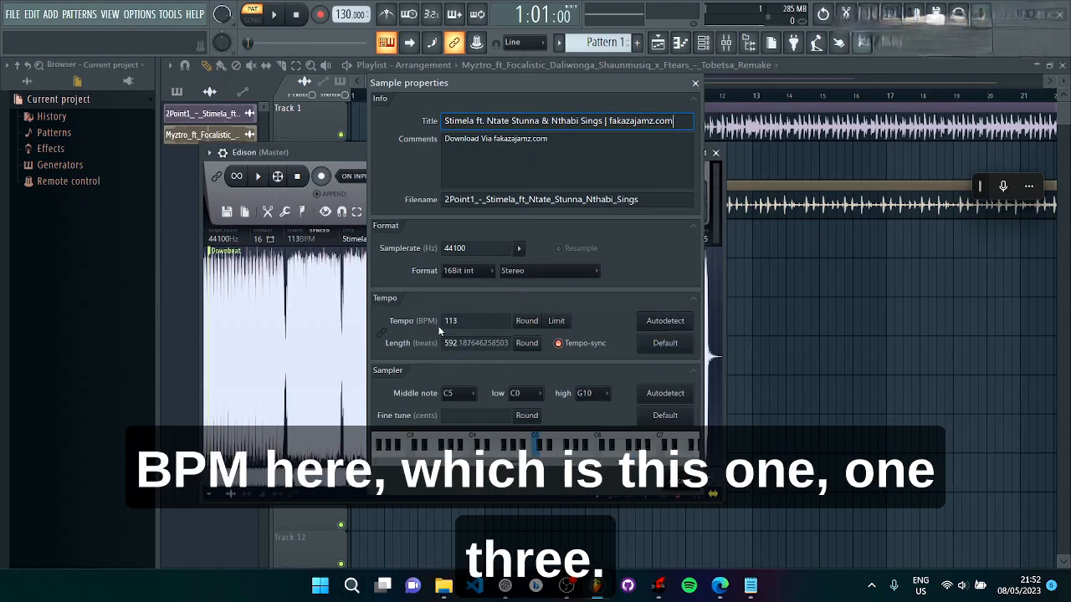
{"action": "left_click", "coordinate": [467, 322]}
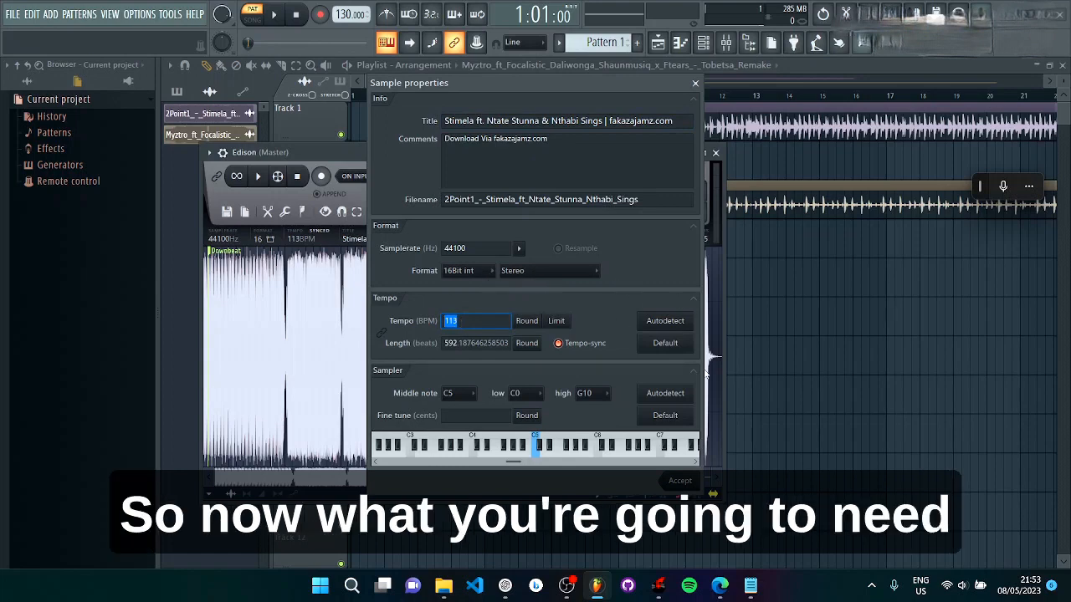
{"action": "left_click", "coordinate": [688, 483]}
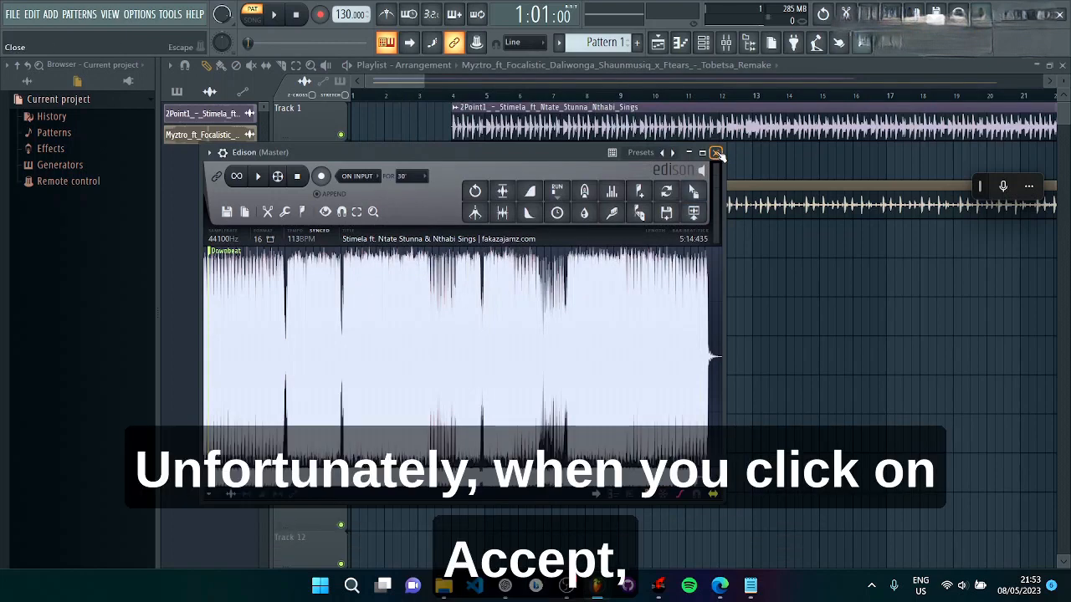
{"action": "left_click", "coordinate": [716, 153]}
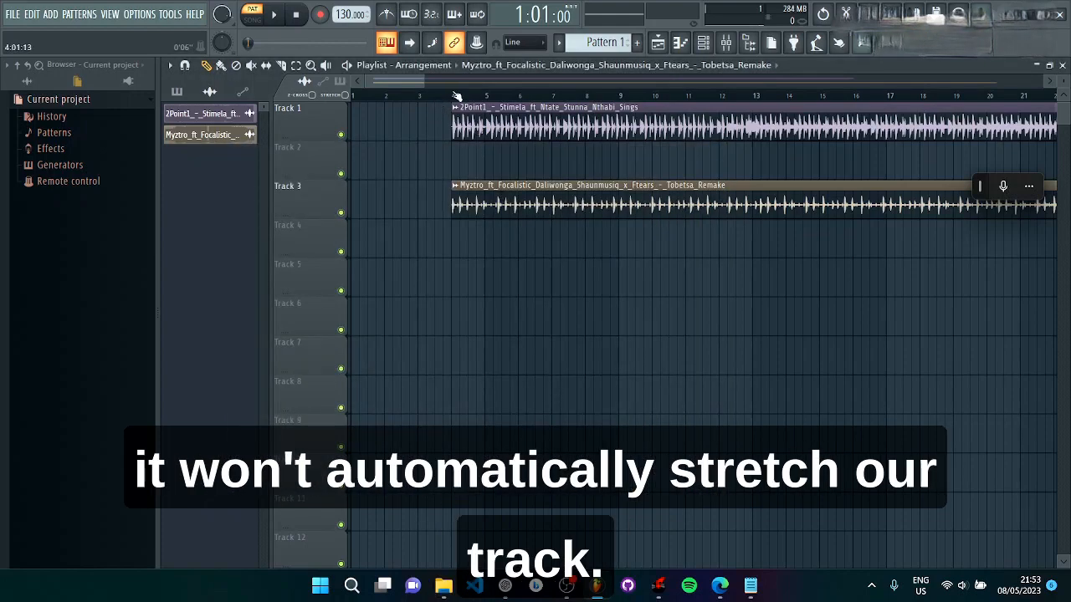
Step: Fit the Track 1 audio clip to the project tempo, entering 113 BPM as its original tempo
{"action": "scroll", "coordinate": [457, 97], "scroll_direction": "up", "scroll_amount": 5}
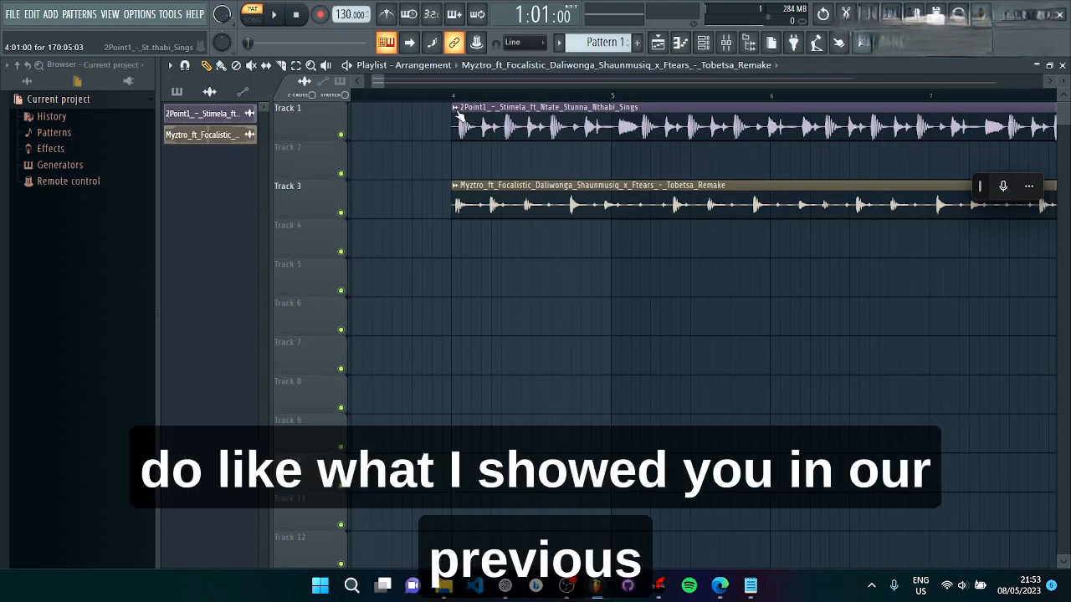
{"action": "right_click", "coordinate": [457, 115]}
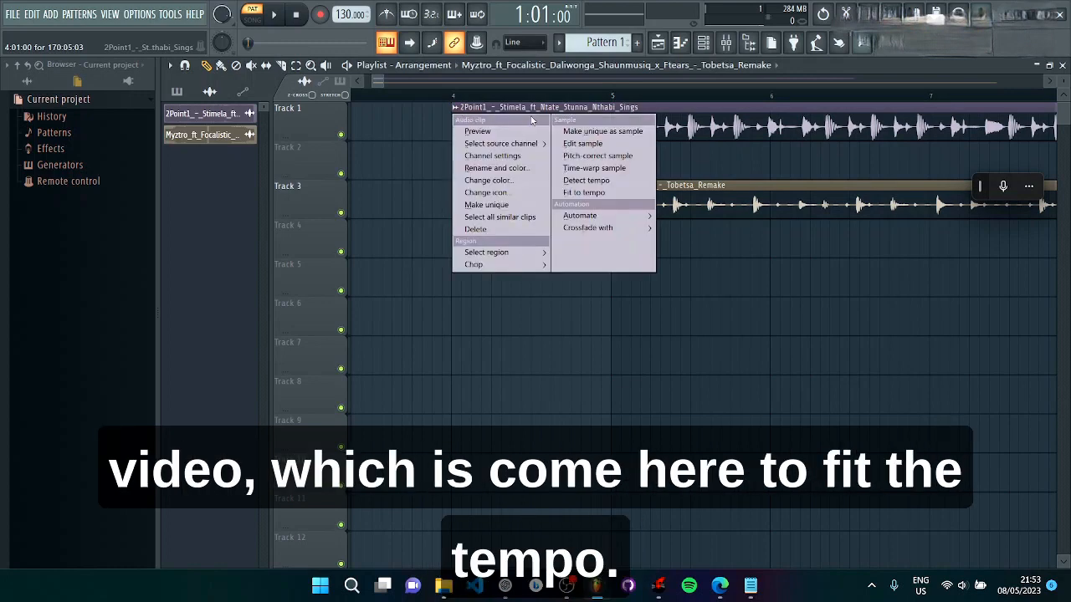
{"action": "left_click", "coordinate": [585, 192]}
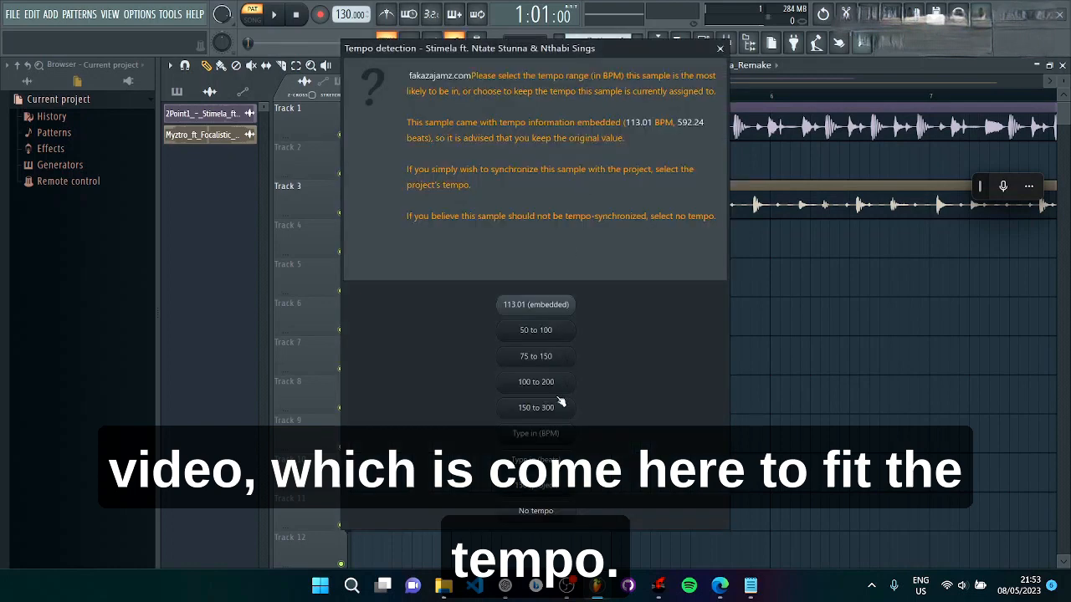
{"action": "left_click", "coordinate": [550, 435]}
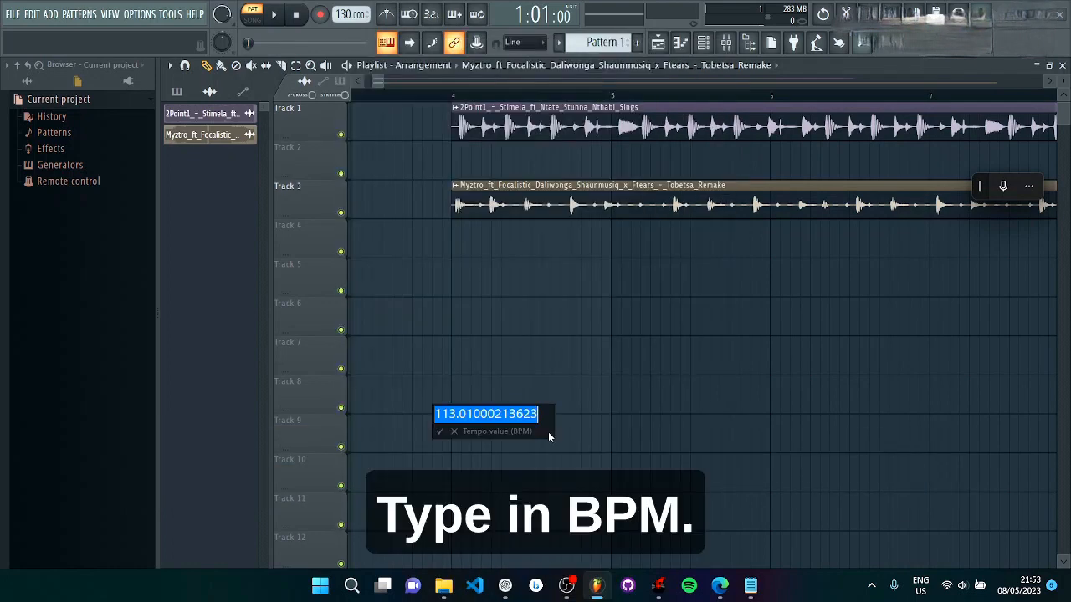
{"action": "type", "text": "113"}
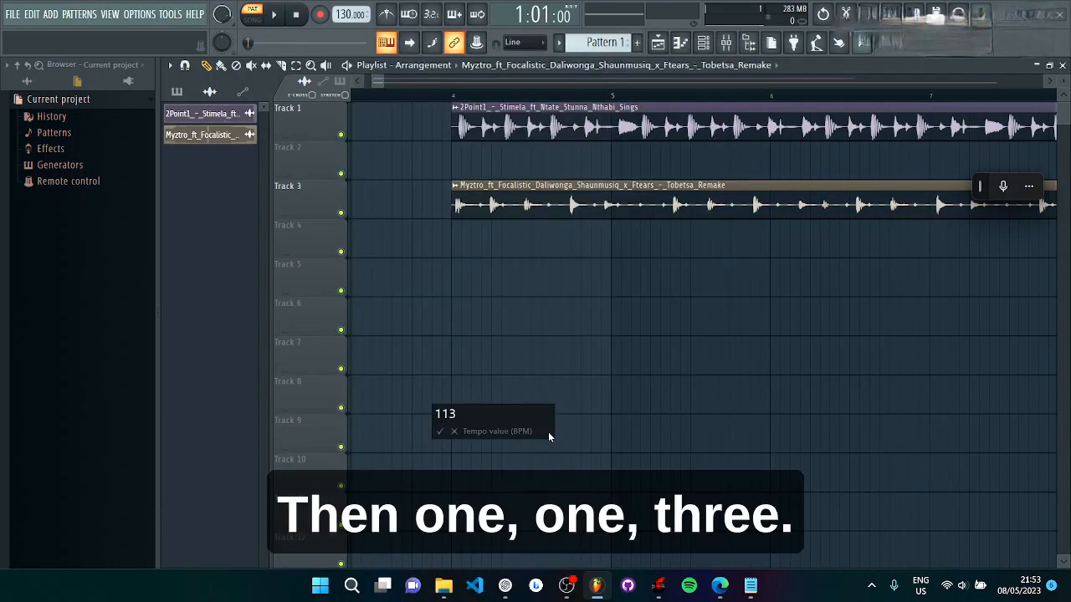
{"action": "key", "text": "Return"}
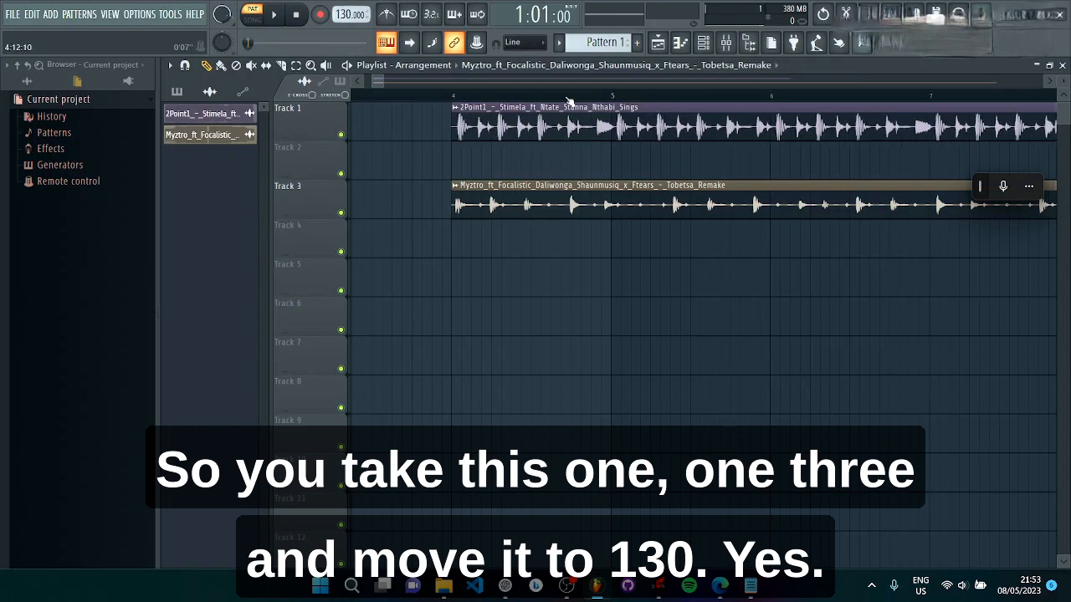
Step: Open the Track 1 clip's channel settings and set its time-stretching mode to Stretch
{"action": "scroll", "coordinate": [568, 100], "scroll_direction": "down", "scroll_amount": 4}
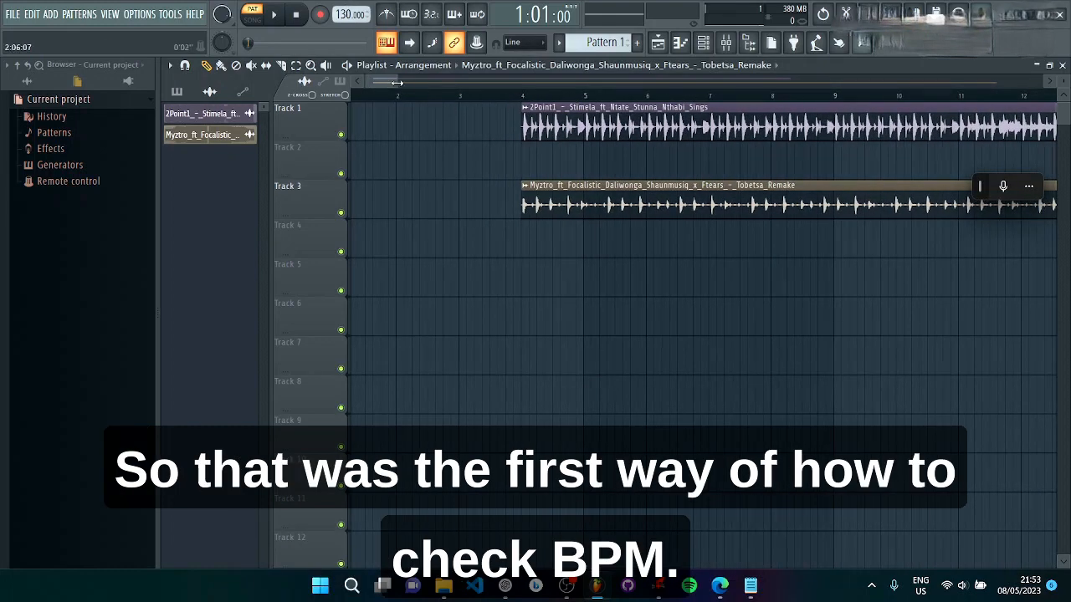
{"action": "left_click_drag", "start_coordinate": [398, 83], "coordinate": [444, 83]}
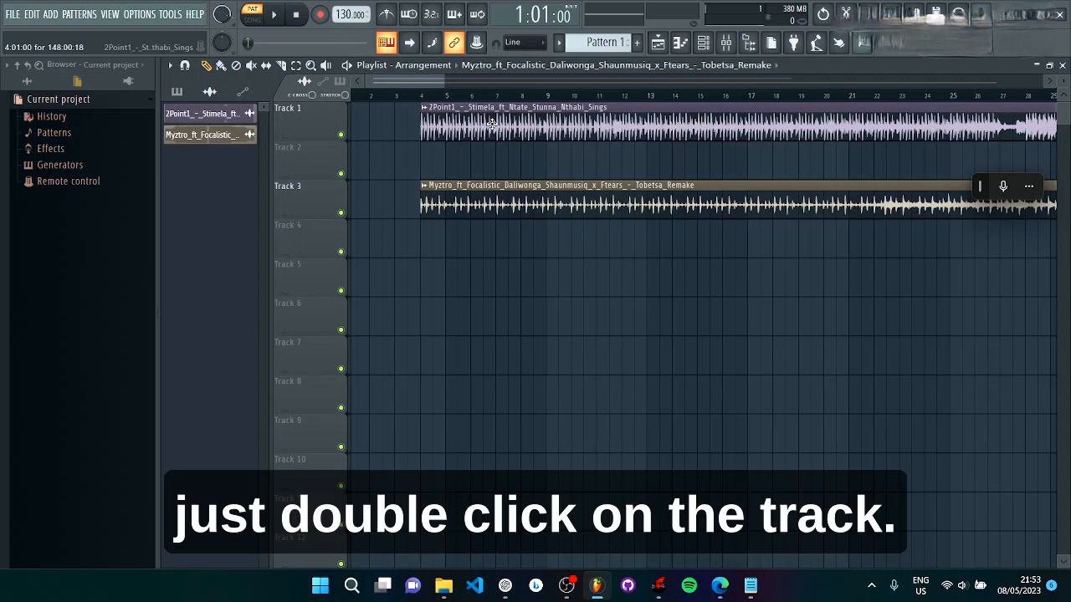
{"action": "double_click", "coordinate": [492, 124]}
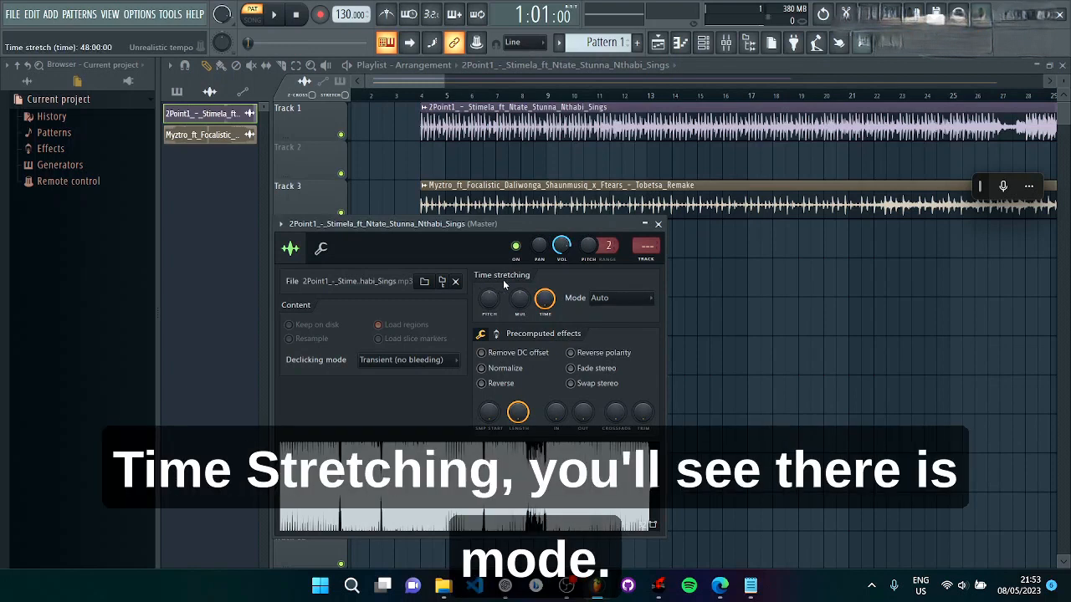
{"action": "left_click", "coordinate": [634, 300]}
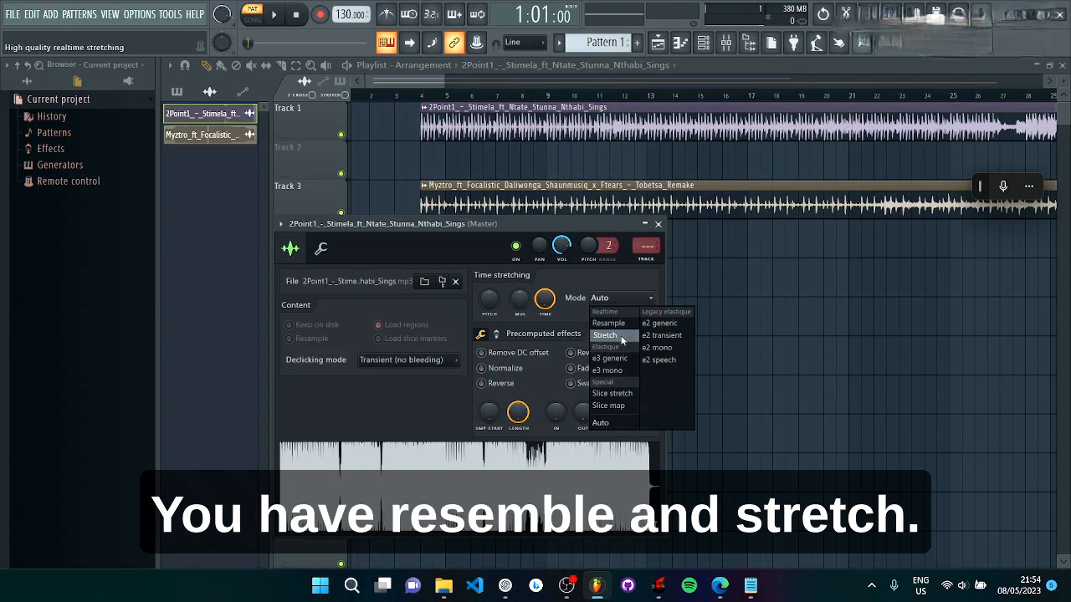
{"action": "left_click", "coordinate": [621, 337]}
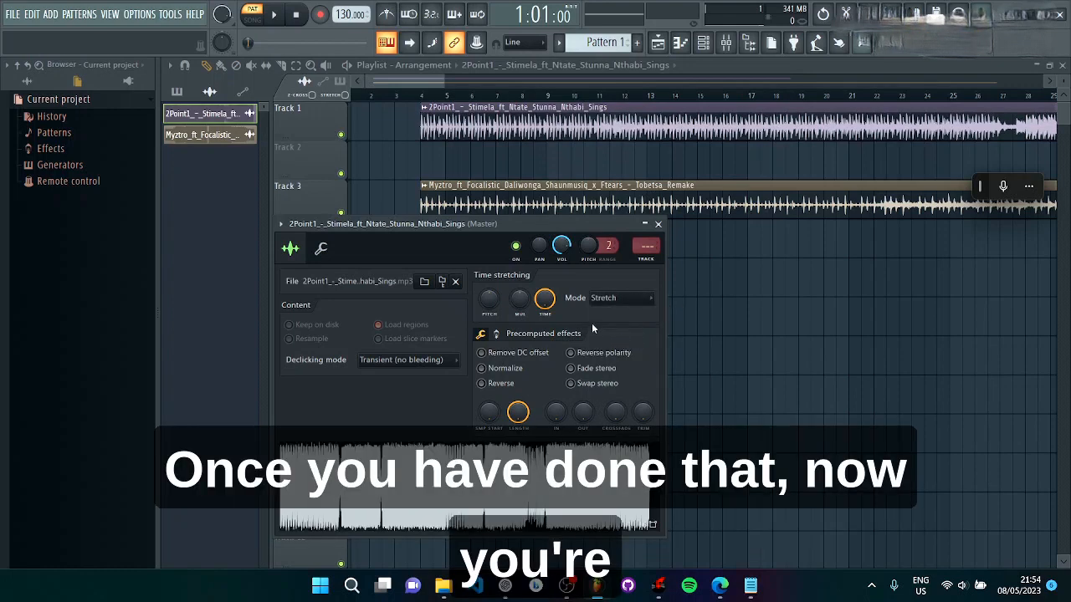
Step: Autodetect the clip's time-stretch tempo using the 75 to 150 BPM range
{"action": "right_click", "coordinate": [547, 301]}
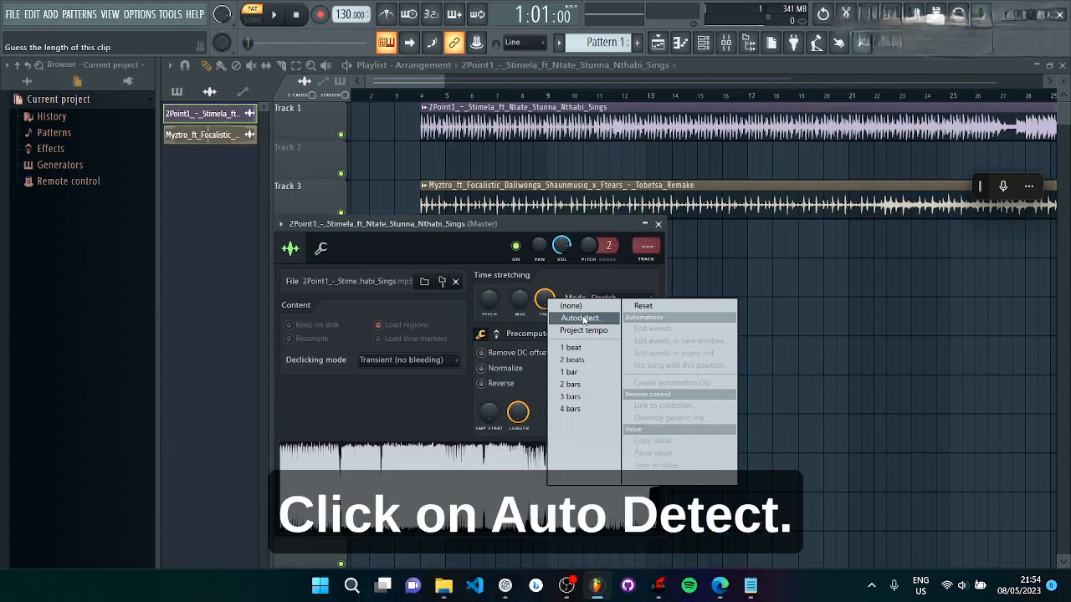
{"action": "left_click", "coordinate": [582, 318]}
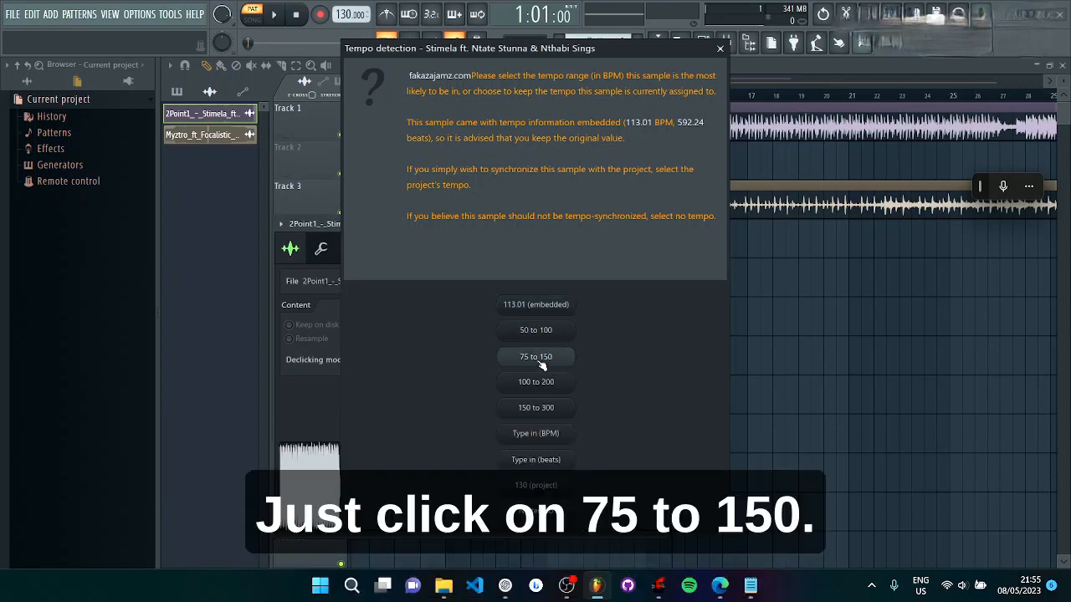
{"action": "left_click", "coordinate": [536, 358]}
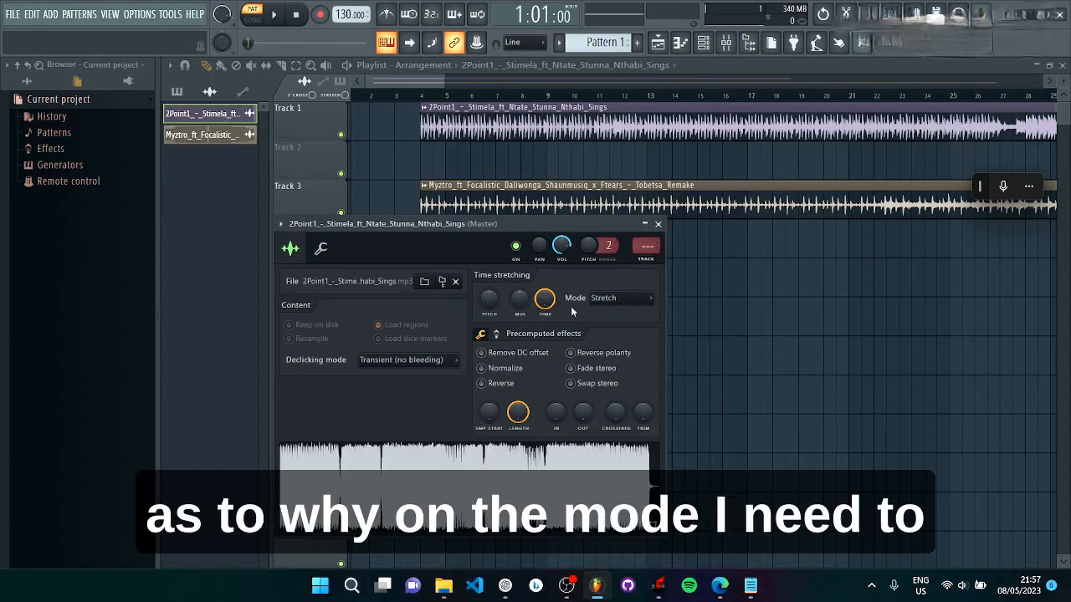
{"action": "left_click", "coordinate": [617, 300]}
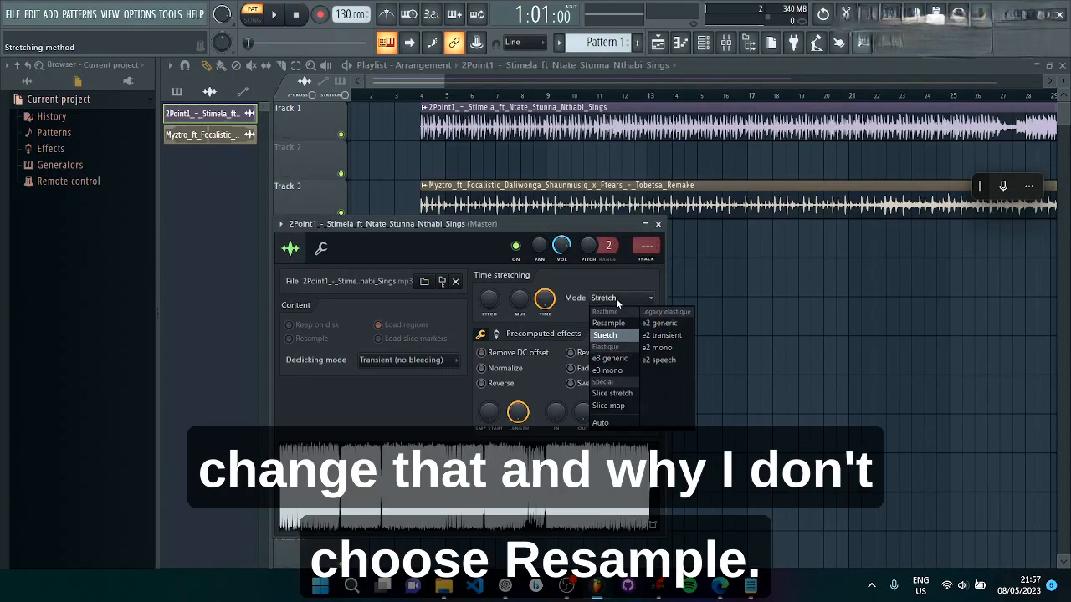
{"action": "left_click", "coordinate": [611, 335]}
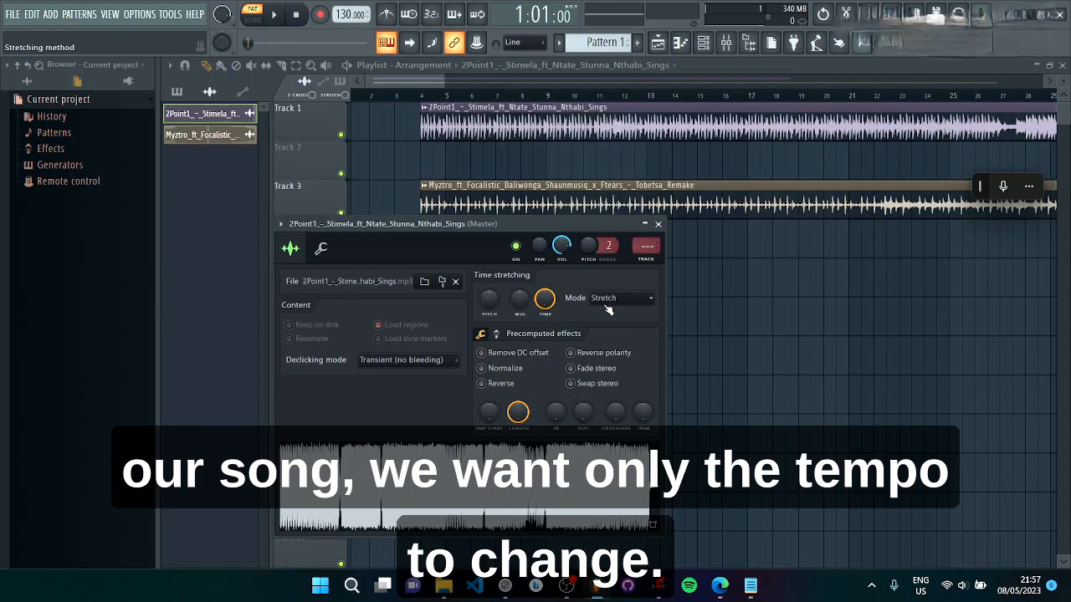
{"action": "mouse_move", "coordinate": [444, 83]}
{"action": "left_mouse_down"}
{"action": "mouse_move", "coordinate": [421, 82]}
{"action": "mouse_move", "coordinate": [456, 81]}
{"action": "mouse_move", "coordinate": [434, 83]}
{"action": "left_mouse_up"}
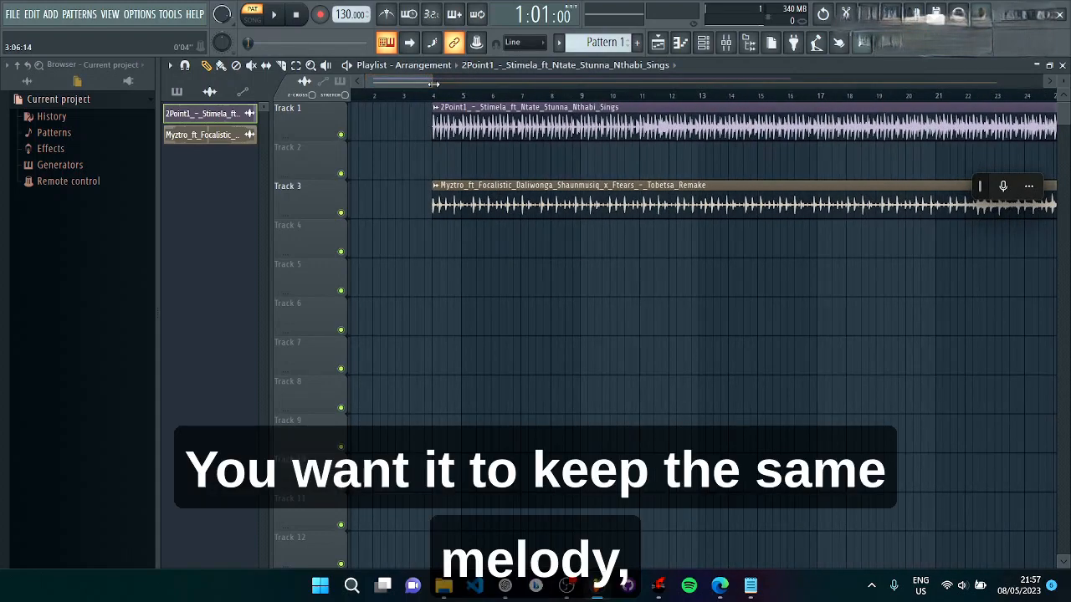
{"action": "mouse_move", "coordinate": [433, 84]}
{"action": "left_mouse_down"}
{"action": "mouse_move", "coordinate": [466, 80]}
{"action": "mouse_move", "coordinate": [454, 79]}
{"action": "left_mouse_up"}
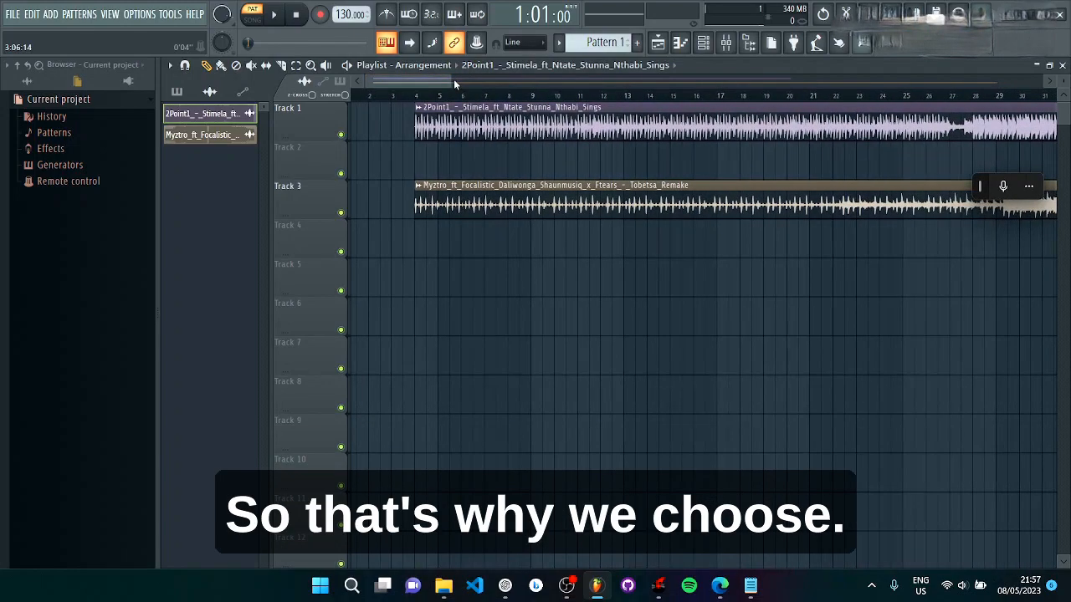
Step: Reopen the Track 1 clip's channel settings and change its time-stretching mode to Resample
{"action": "double_click", "coordinate": [453, 125]}
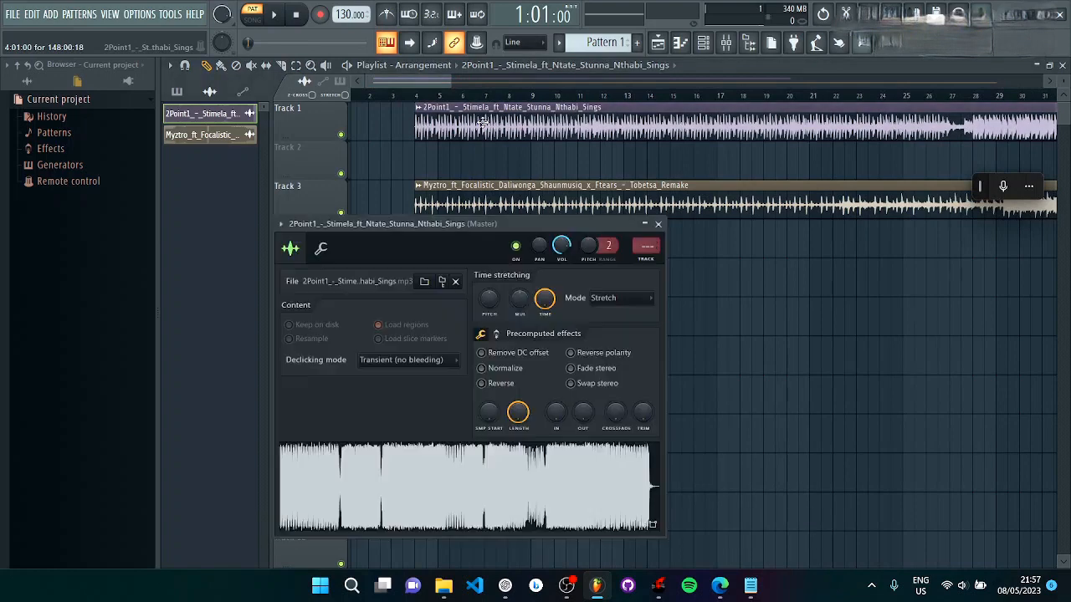
{"action": "left_click", "coordinate": [615, 299]}
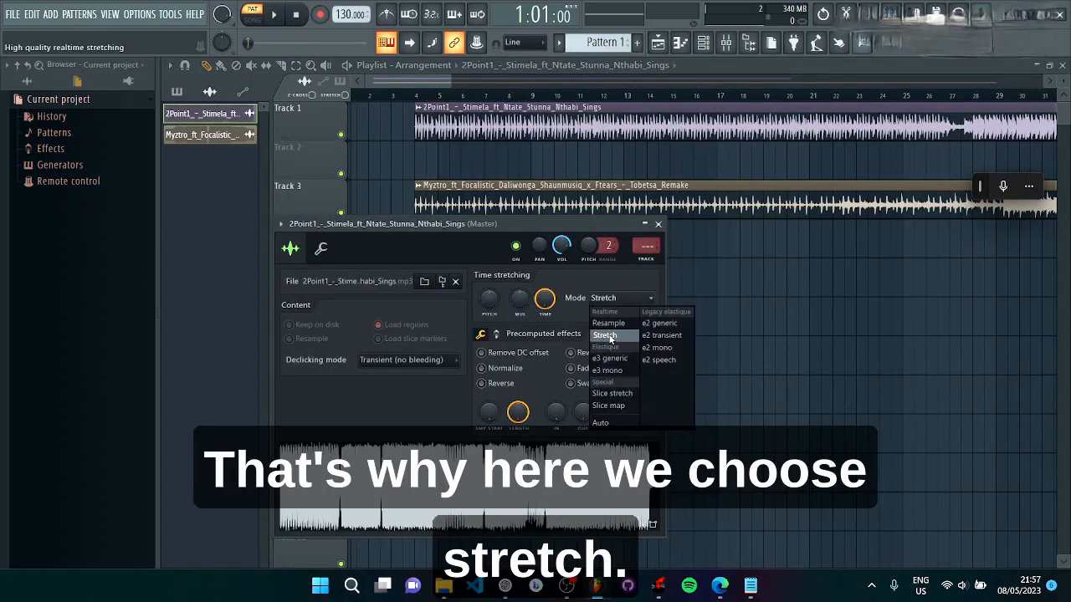
{"action": "left_click", "coordinate": [612, 325]}
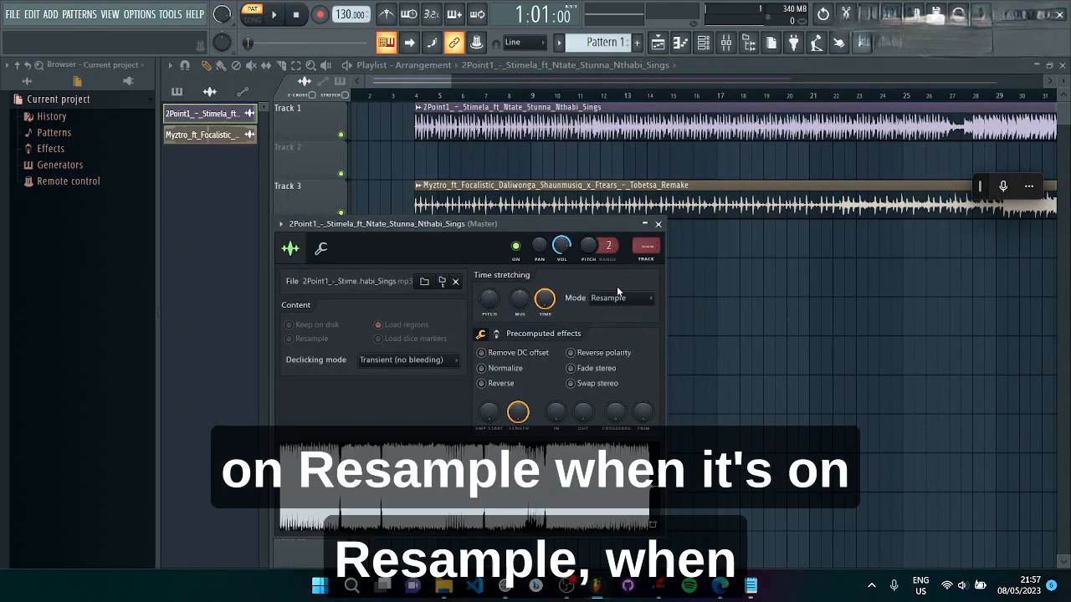